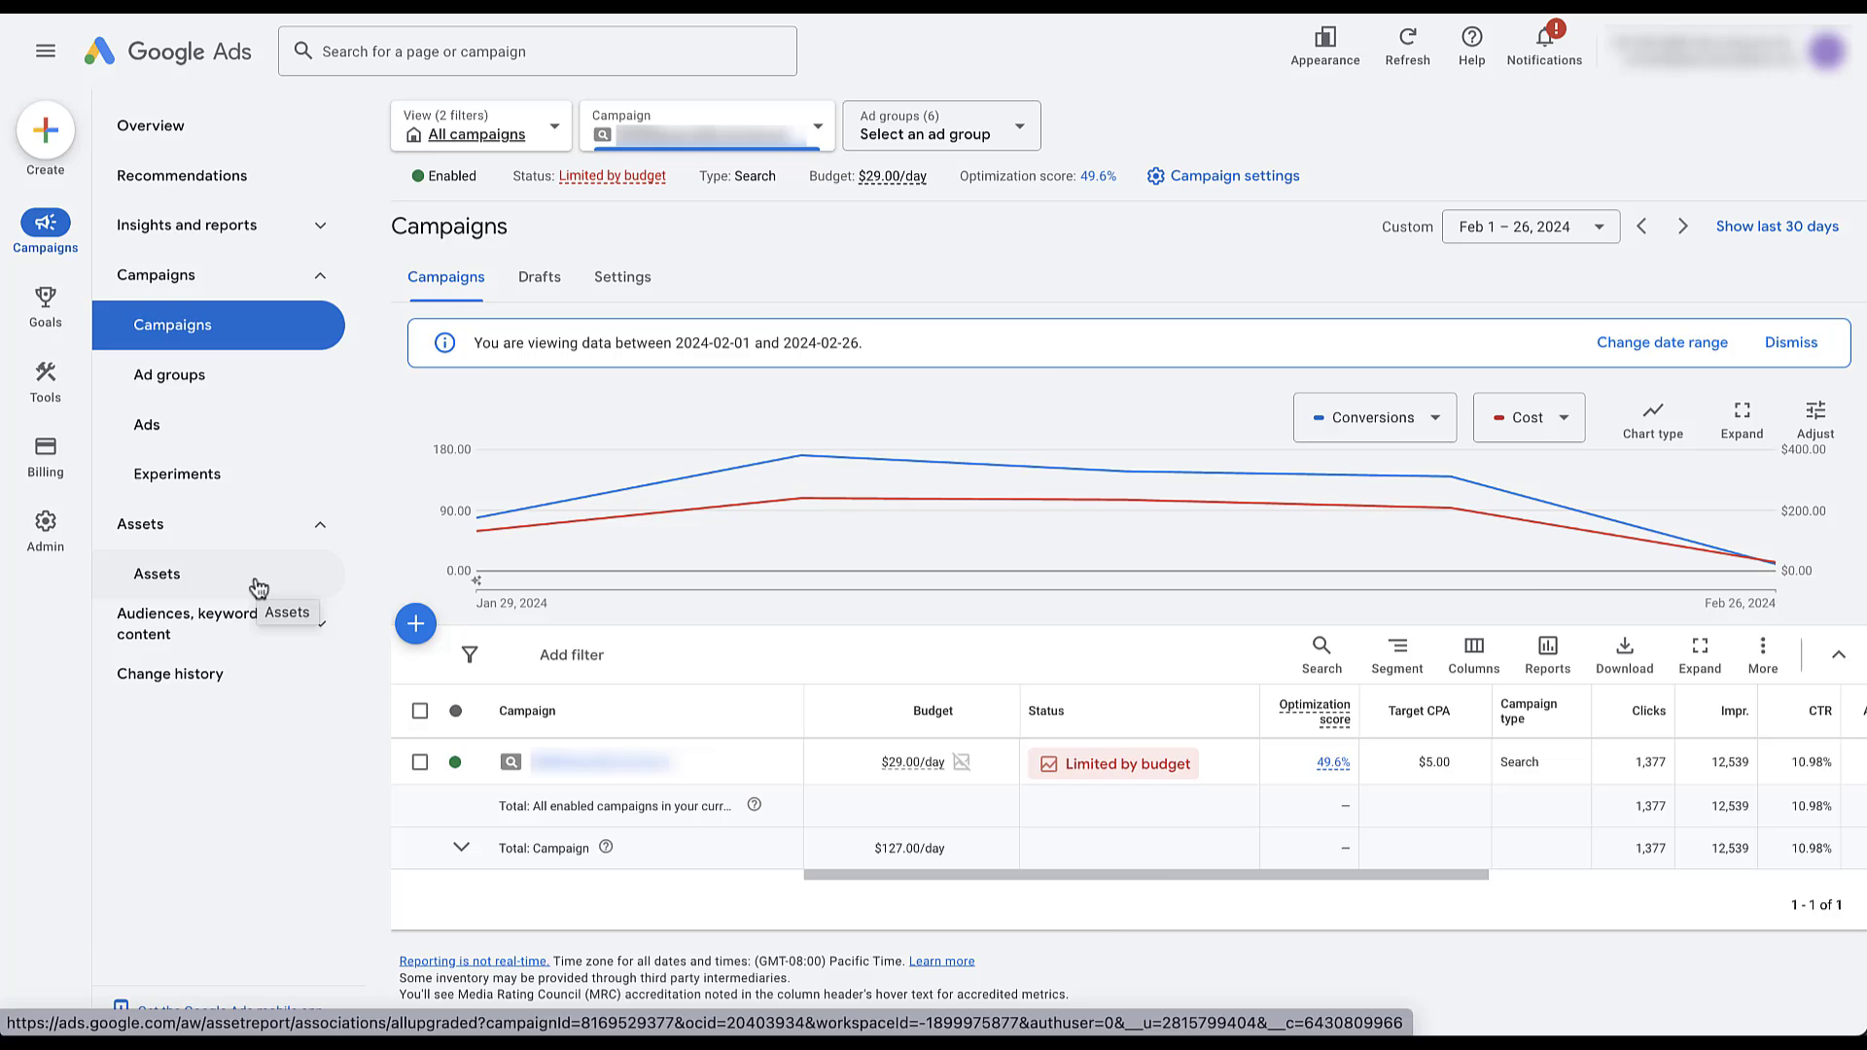
Step: Open the account's Assets list and filter it to Headline assets only
{"action": "left_click", "coordinate": [258, 586]}
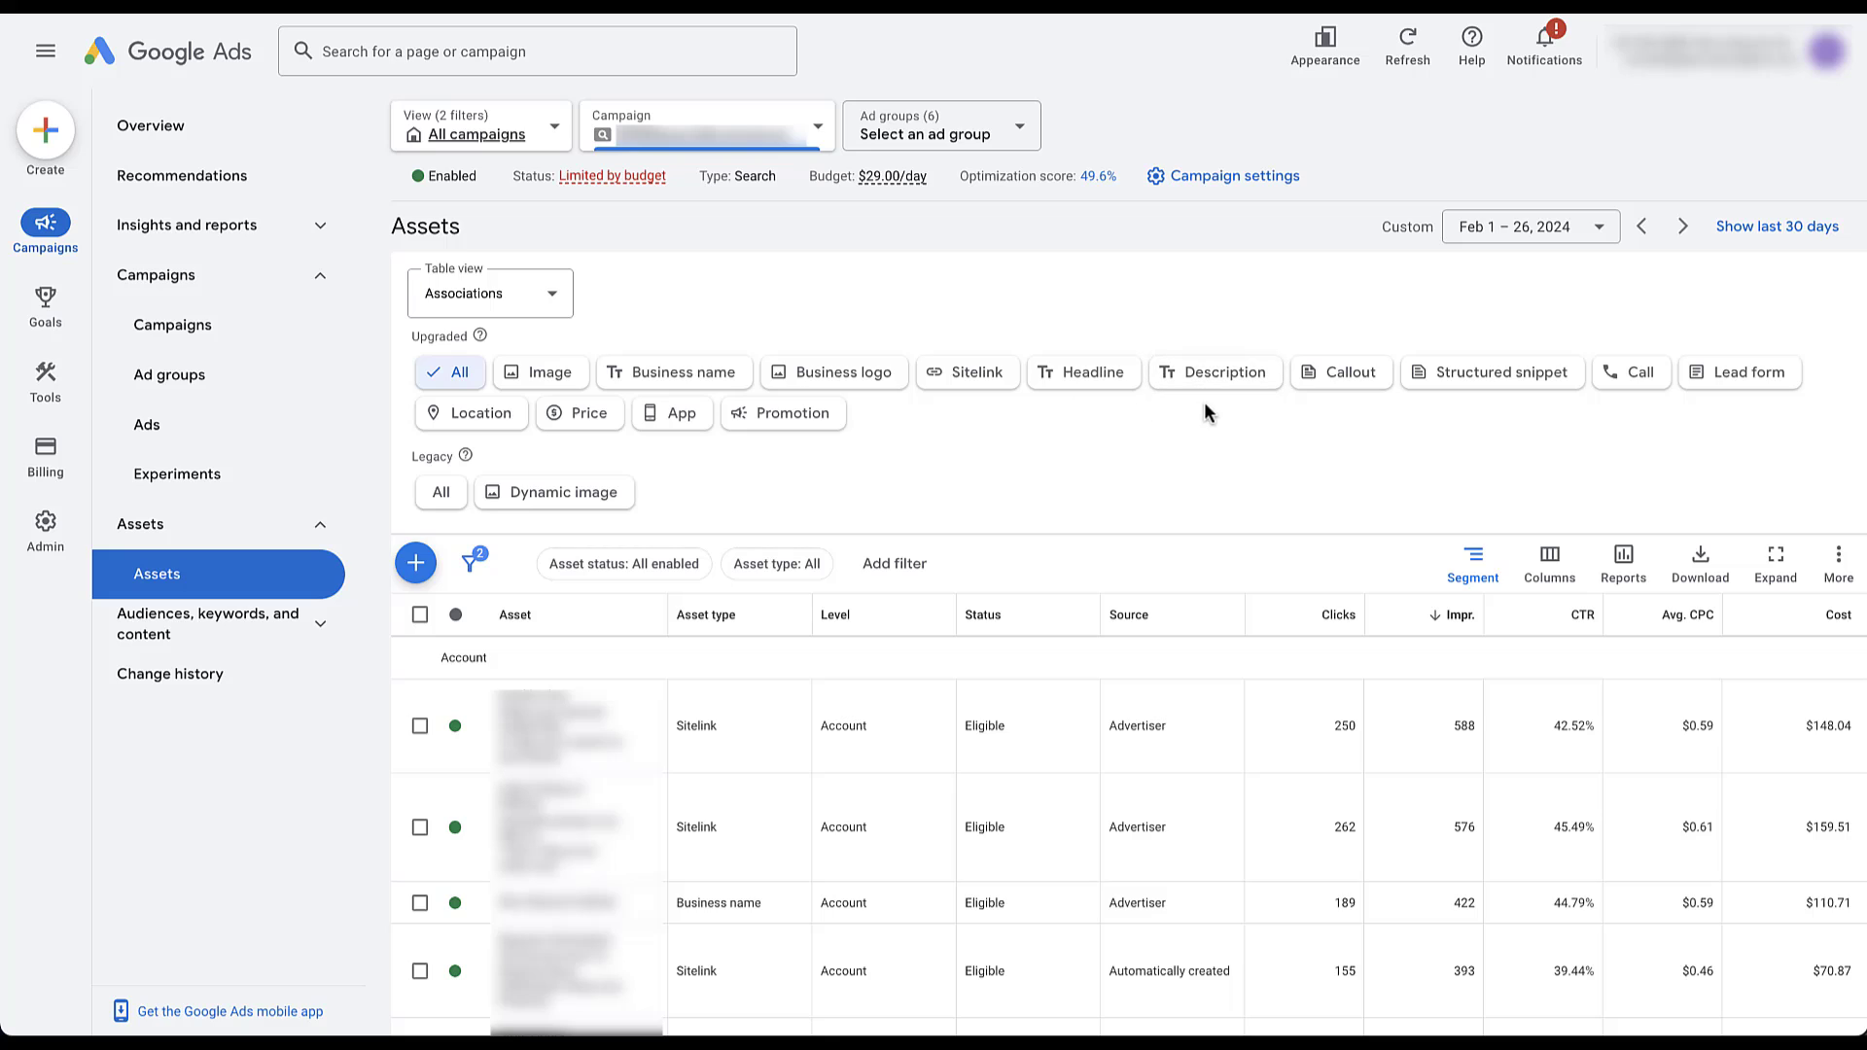
{"action": "left_click", "coordinate": [1080, 391]}
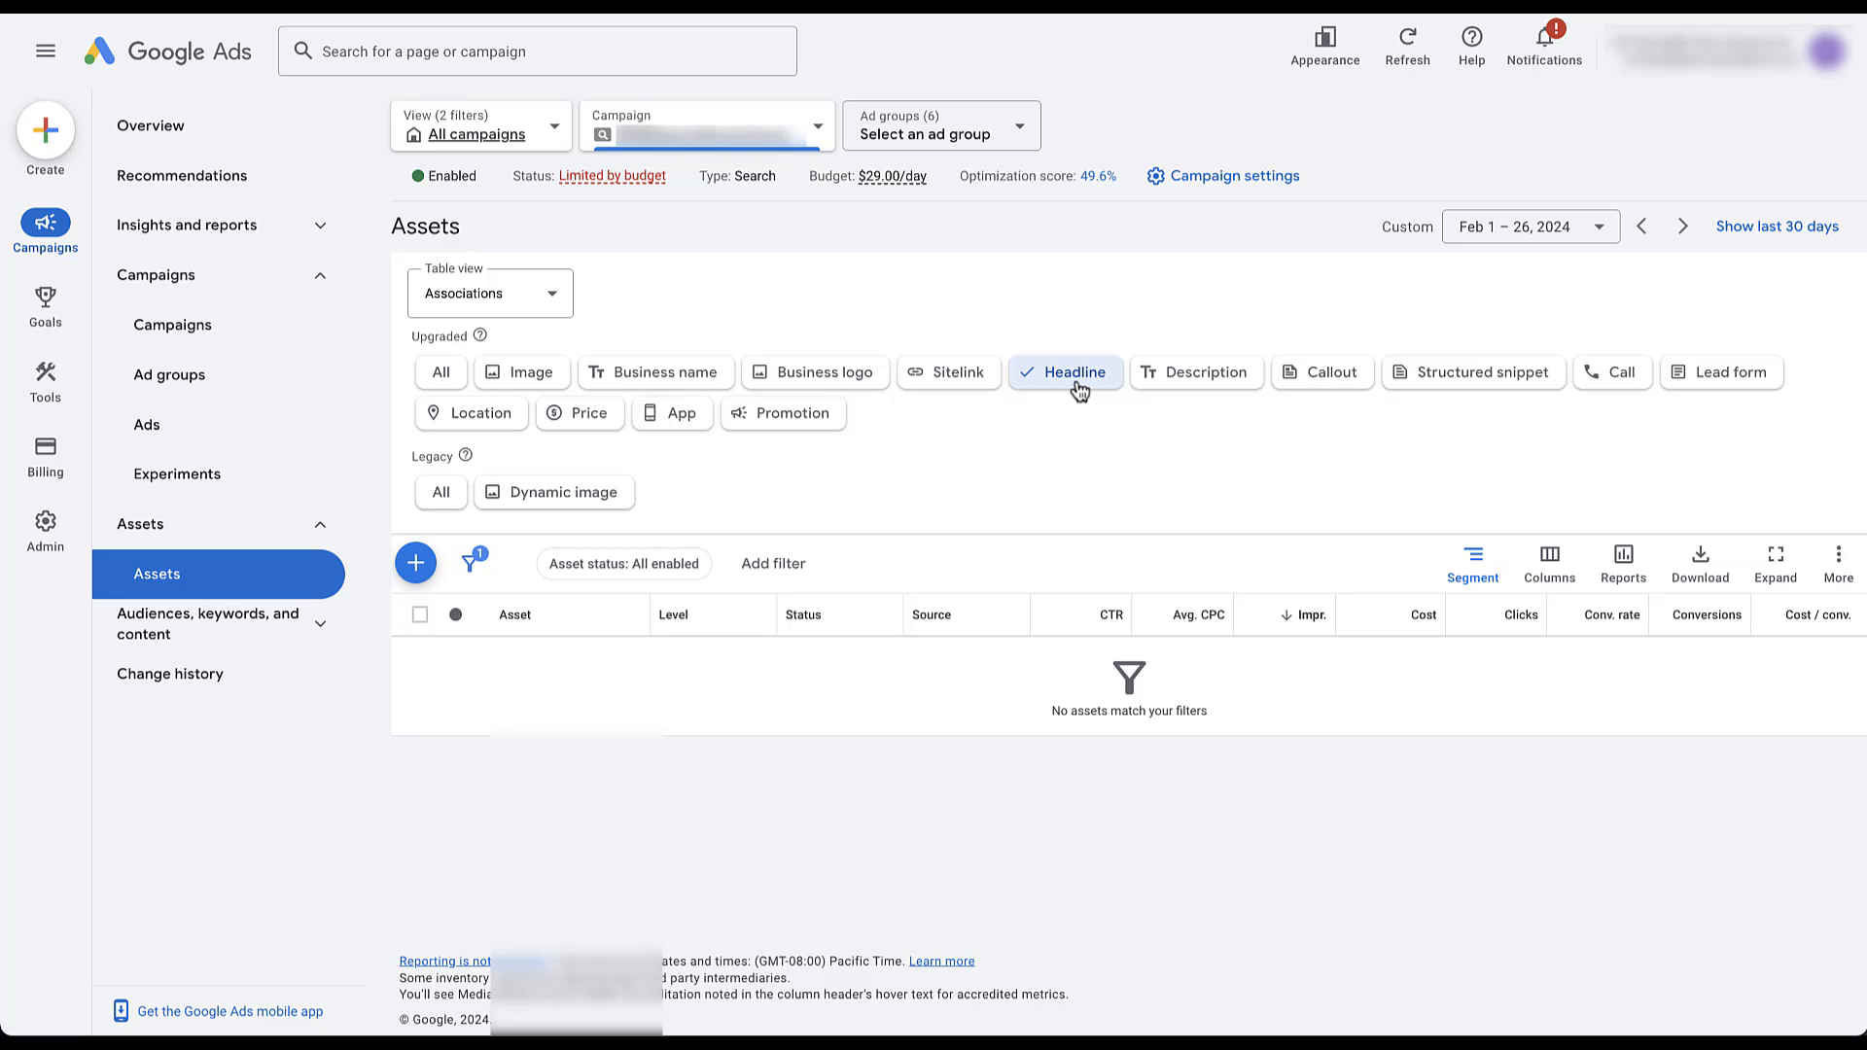
Step: Start a new headline asset and set 'Add to' to Campaign level
{"action": "left_click", "coordinate": [416, 569]}
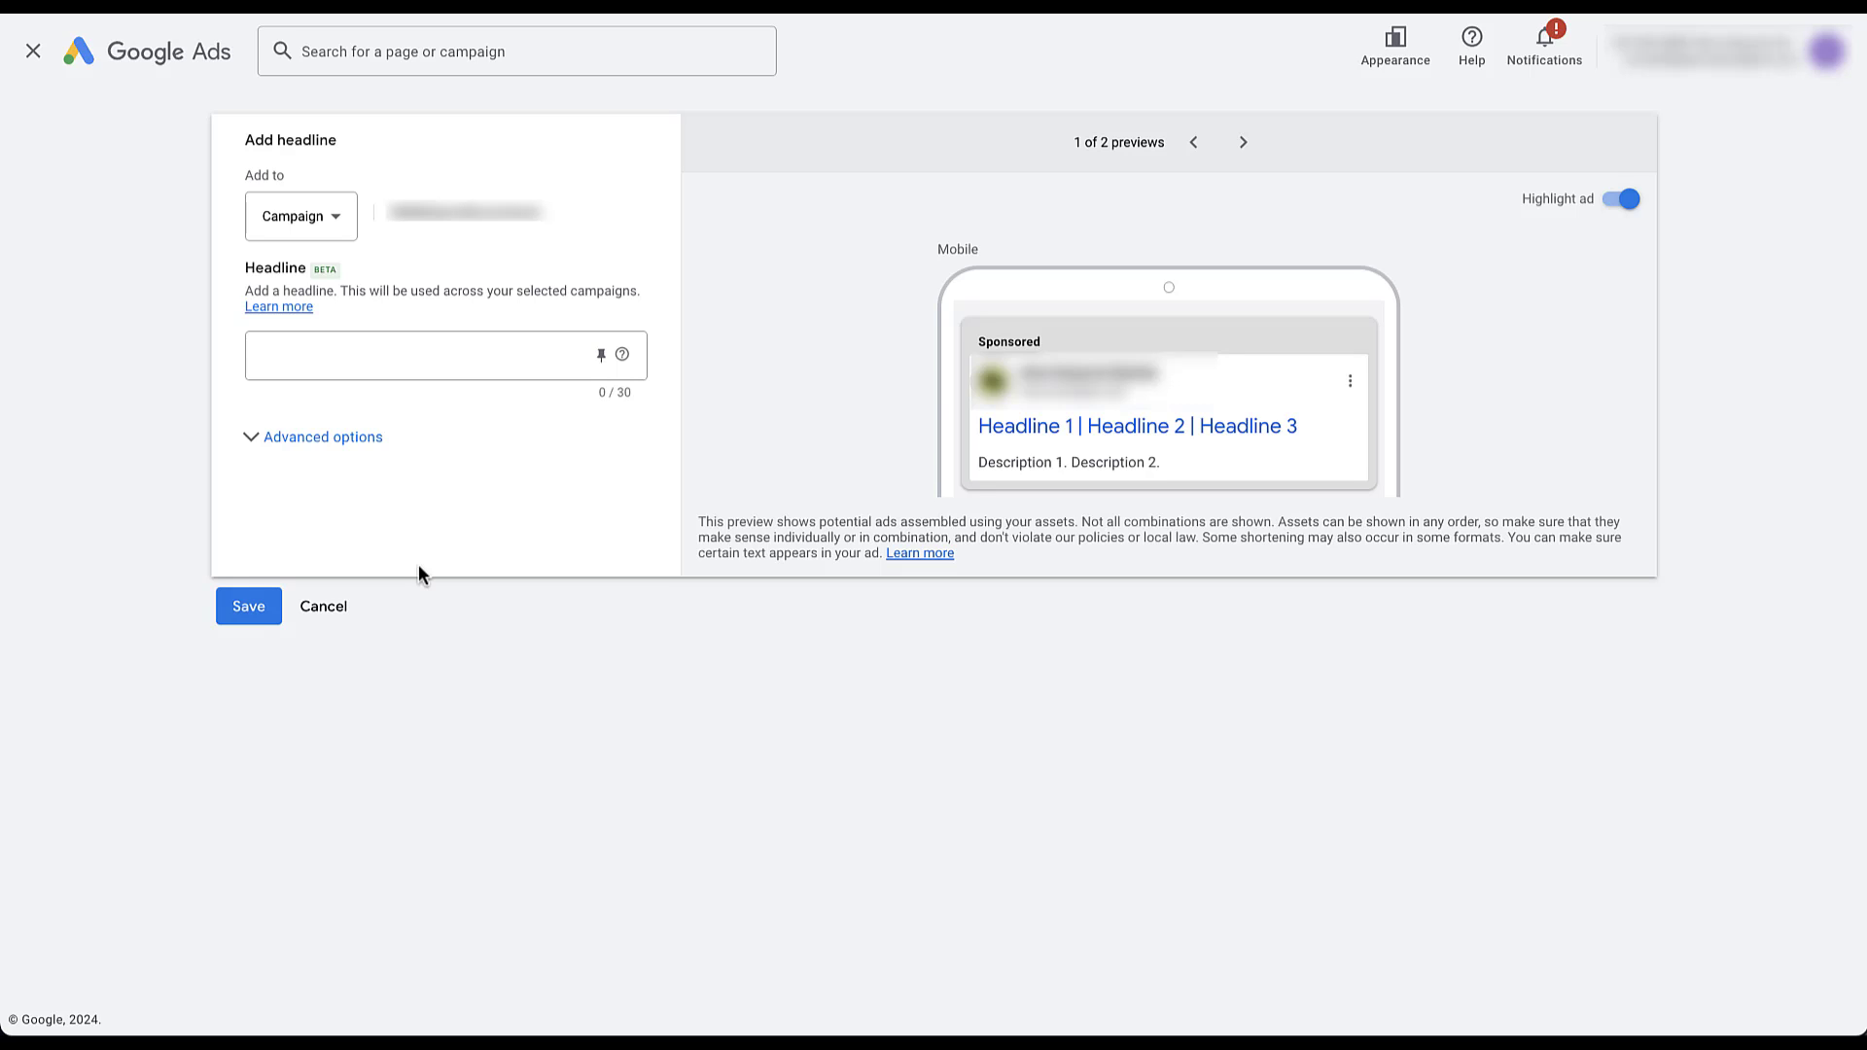
{"action": "left_click", "coordinate": [346, 232]}
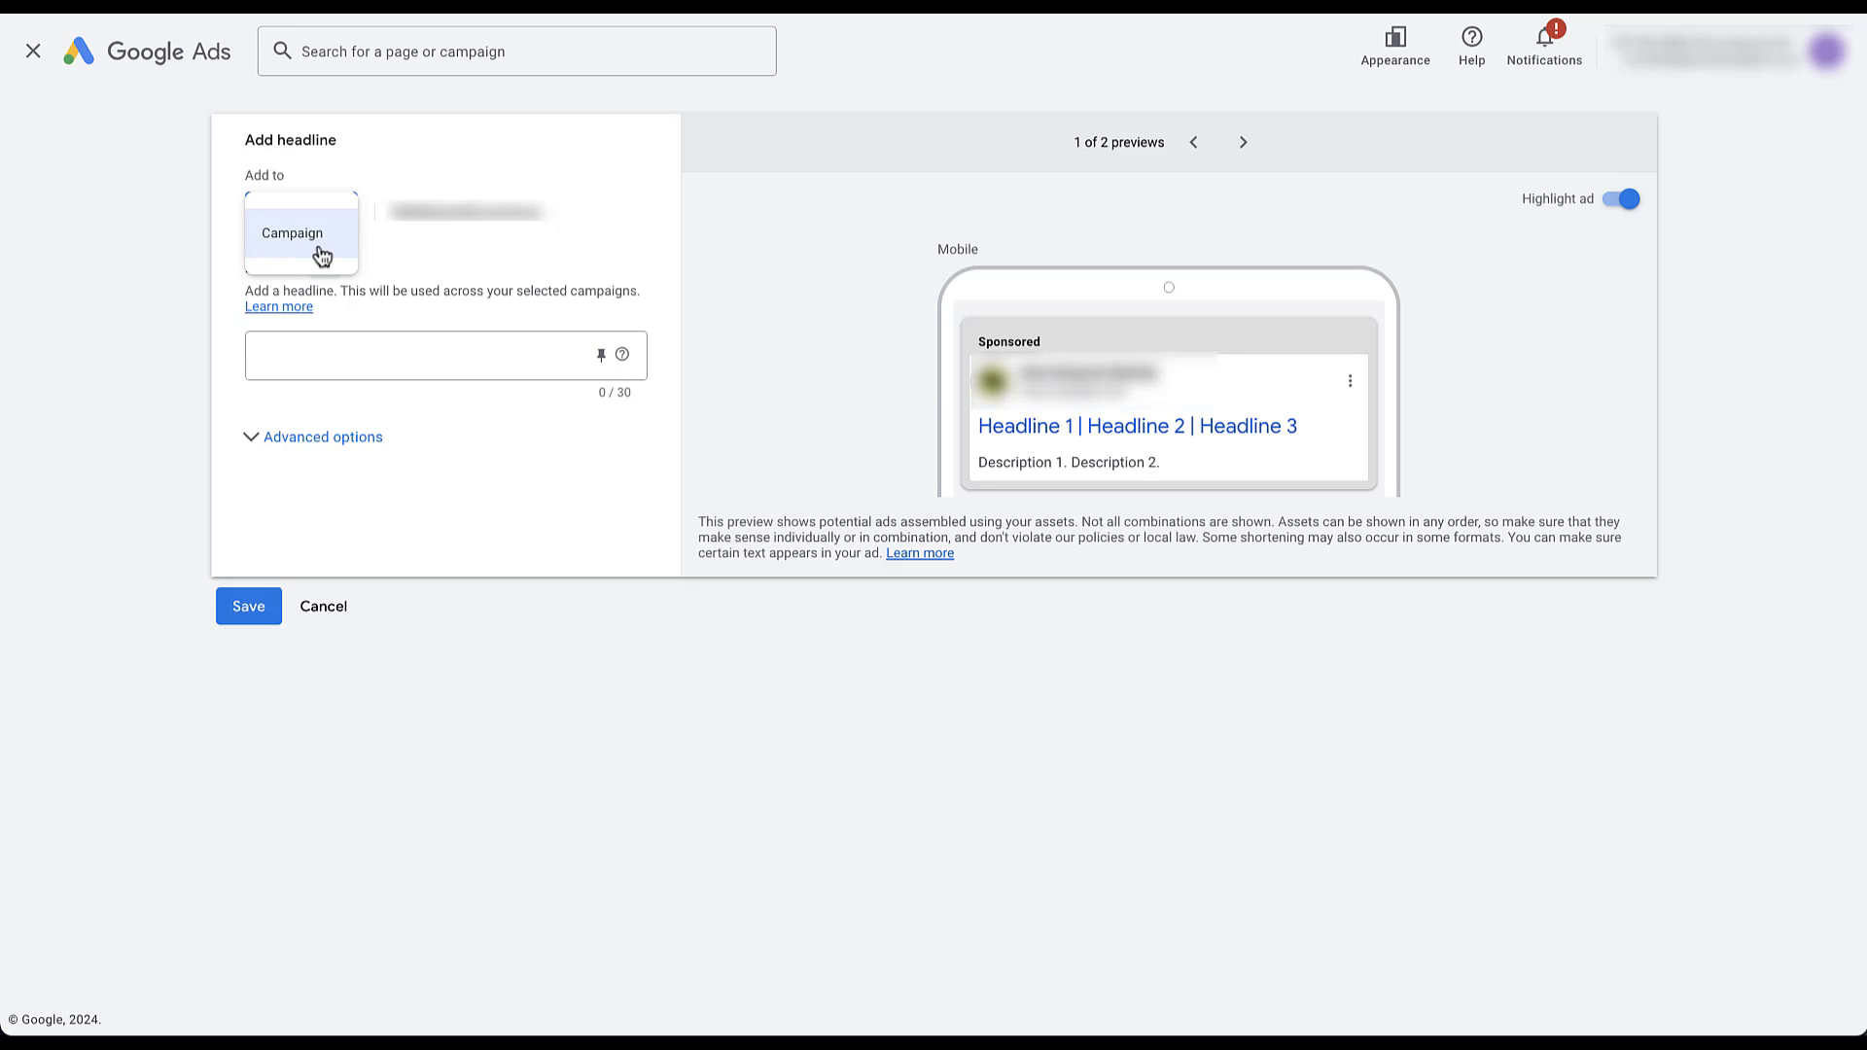
{"action": "left_click", "coordinate": [355, 250]}
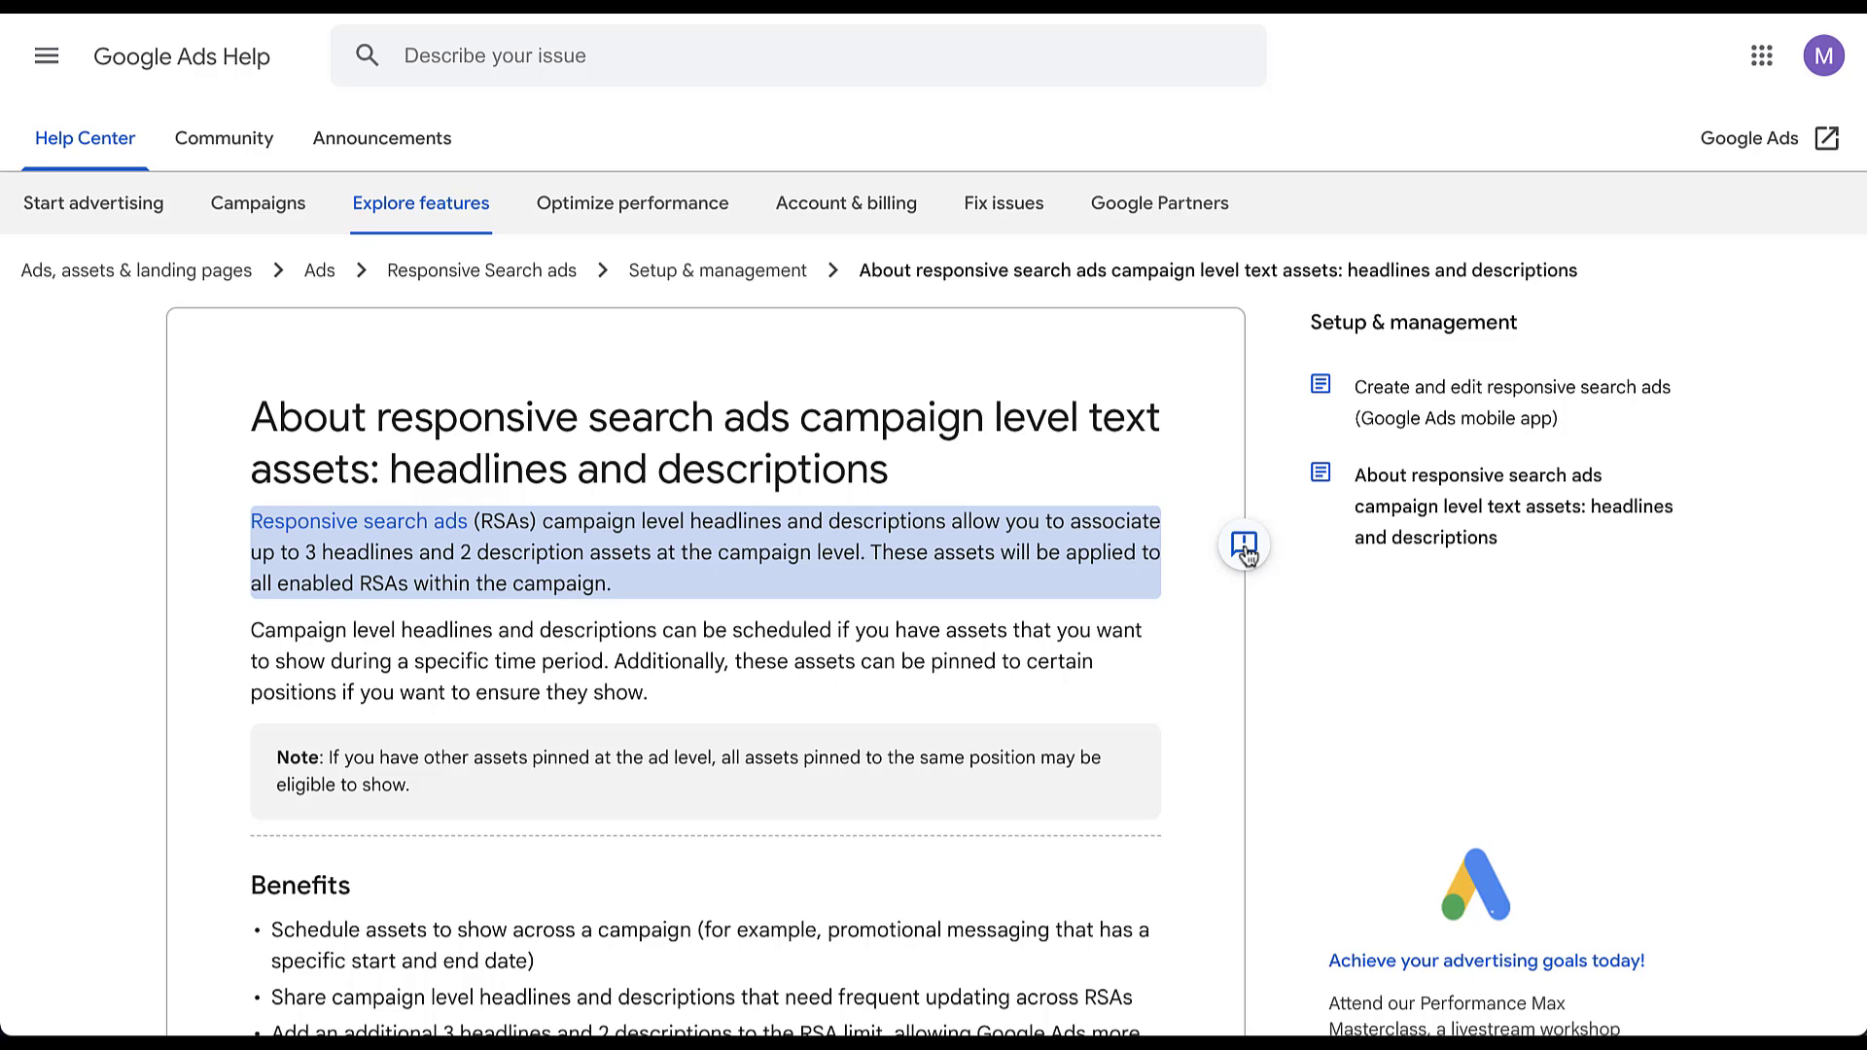
Step: Scroll through the help article on campaign-level headlines and descriptions
{"action": "scroll", "coordinate": [1246, 550], "scroll_direction": "down", "scroll_amount": 1}
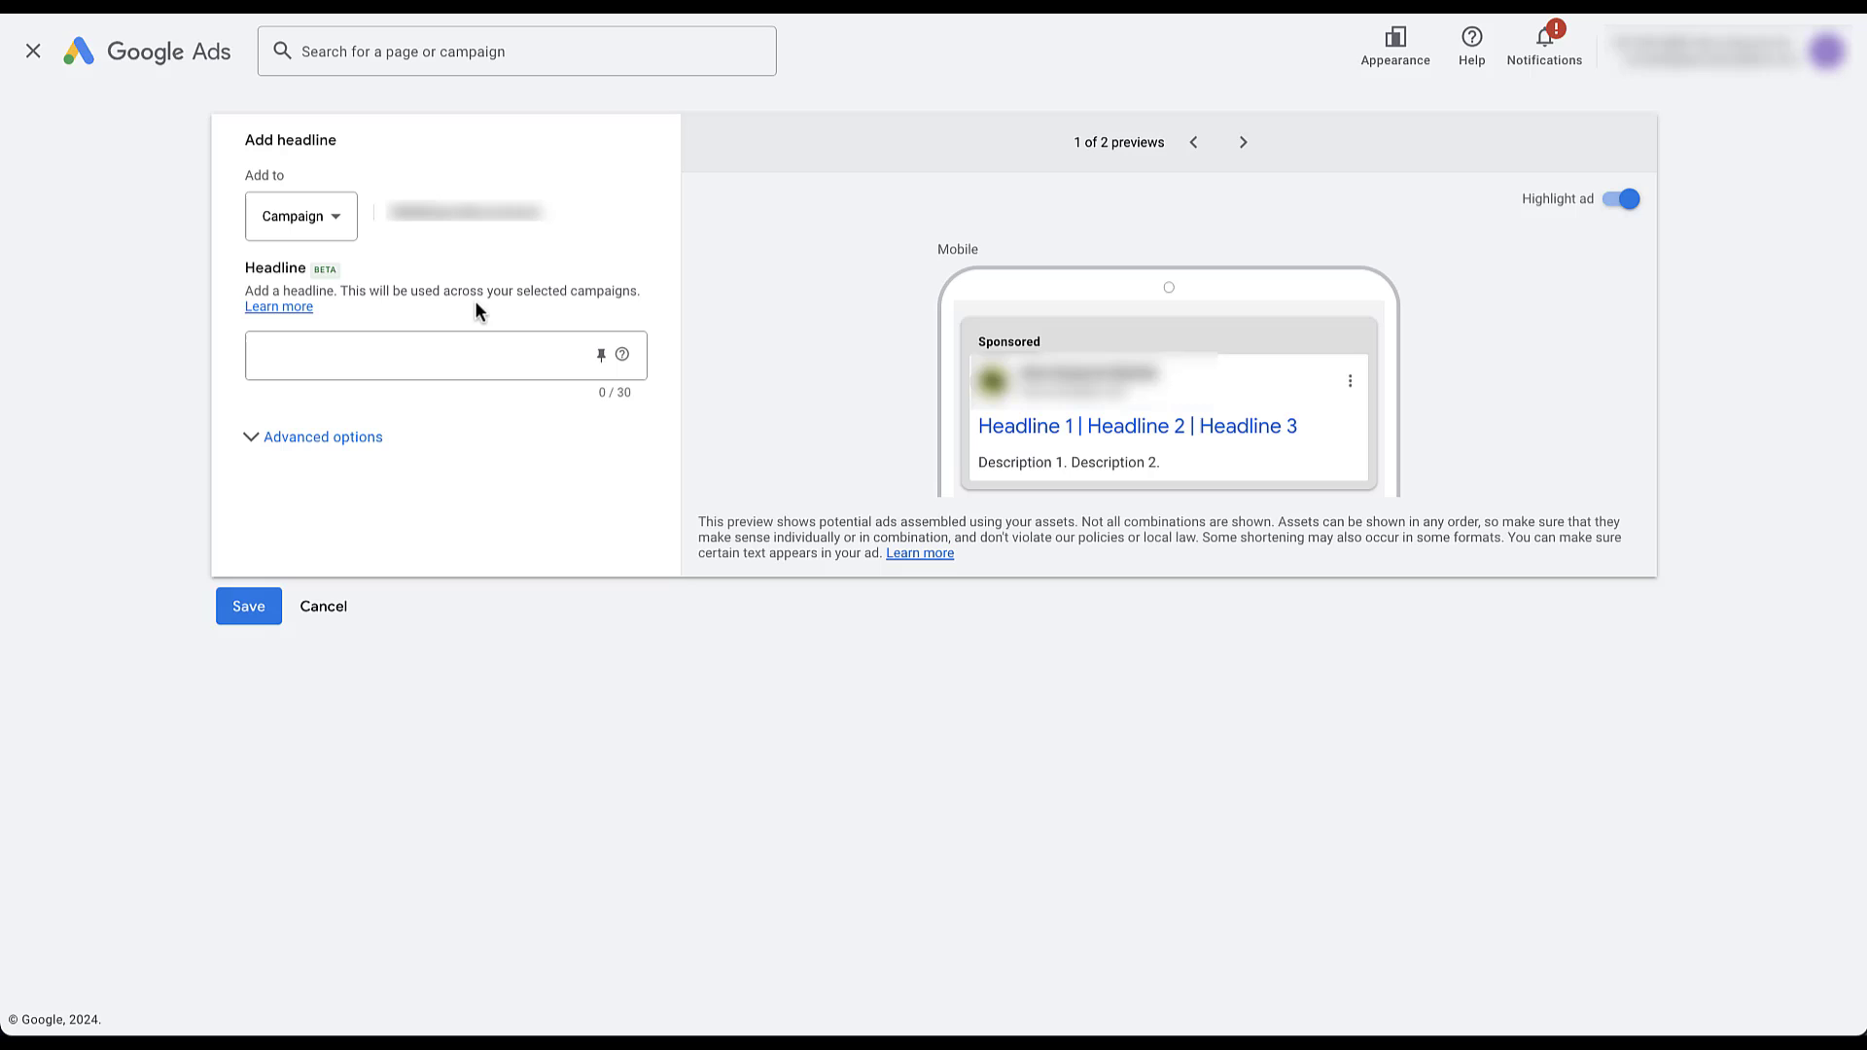
Step: Paste the headline '$6 off $40 with code GETCOZY6' and leave it unpinned
{"action": "left_click", "coordinate": [444, 352]}
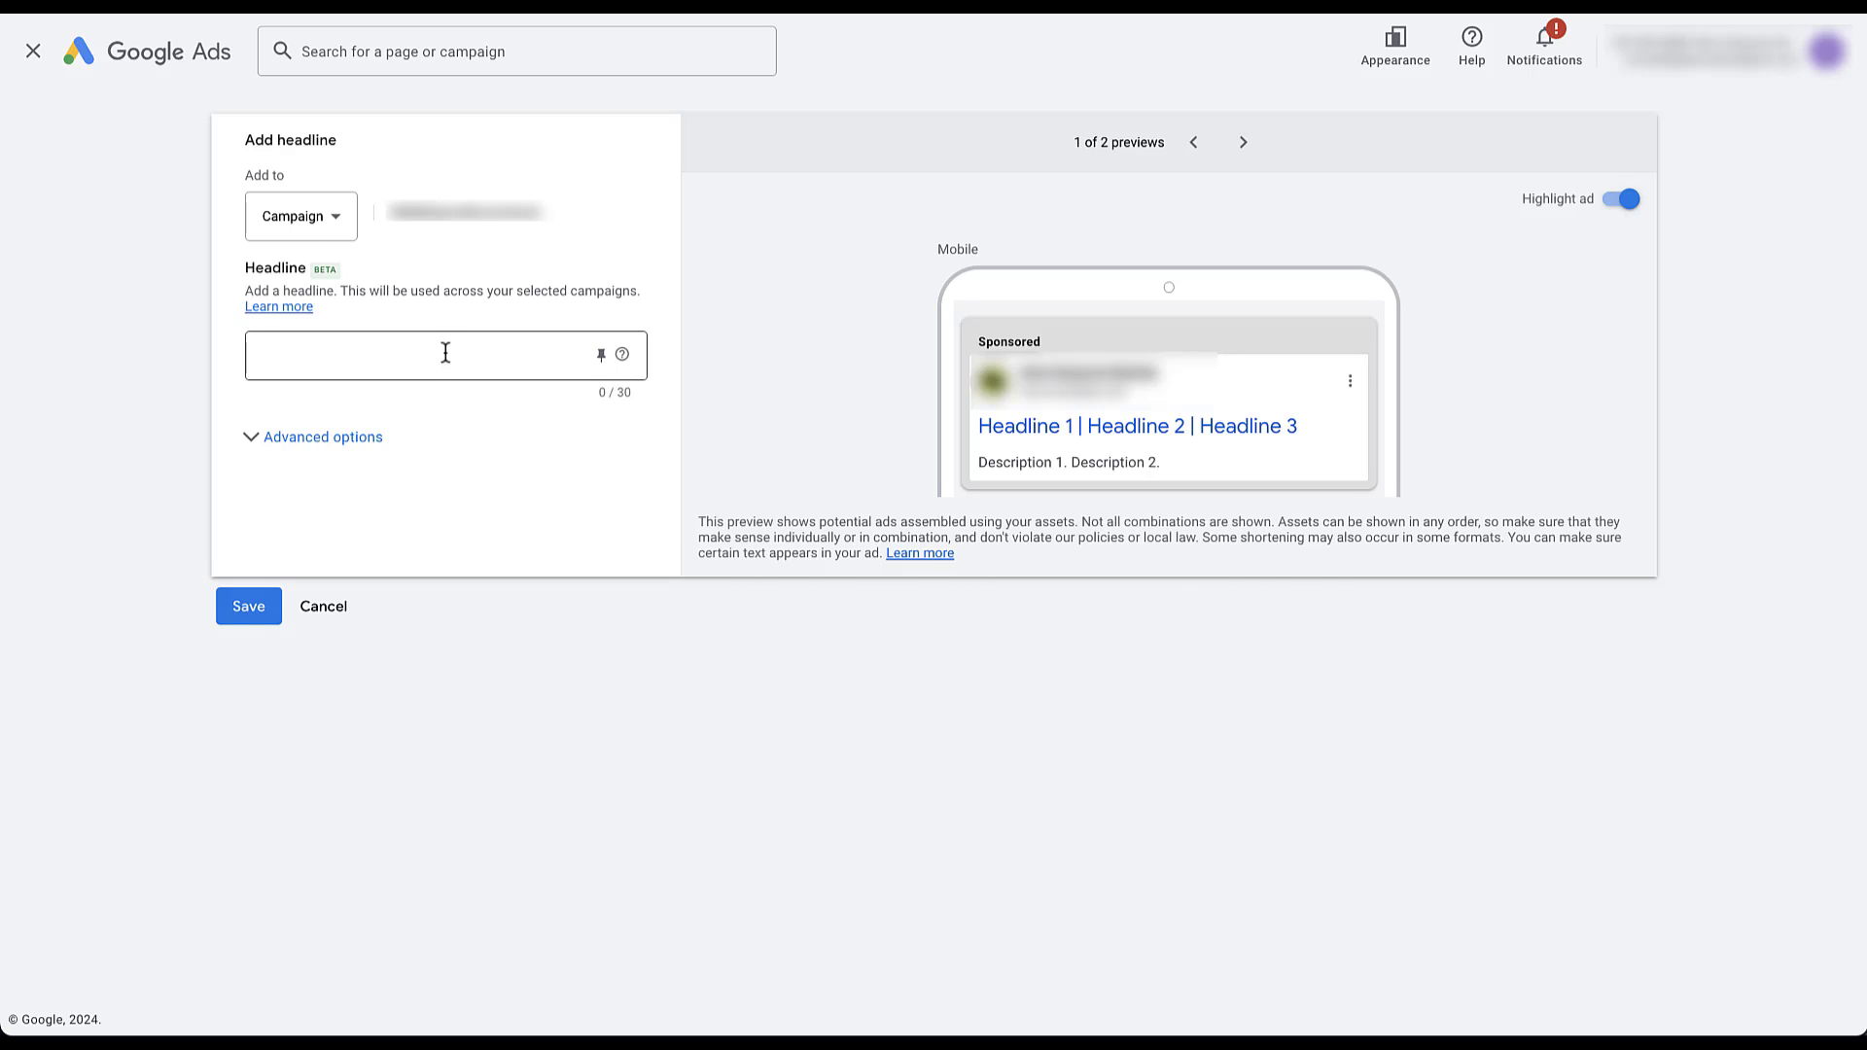
{"action": "type", "text": "$6 off $40 with code GETCOZY6"}
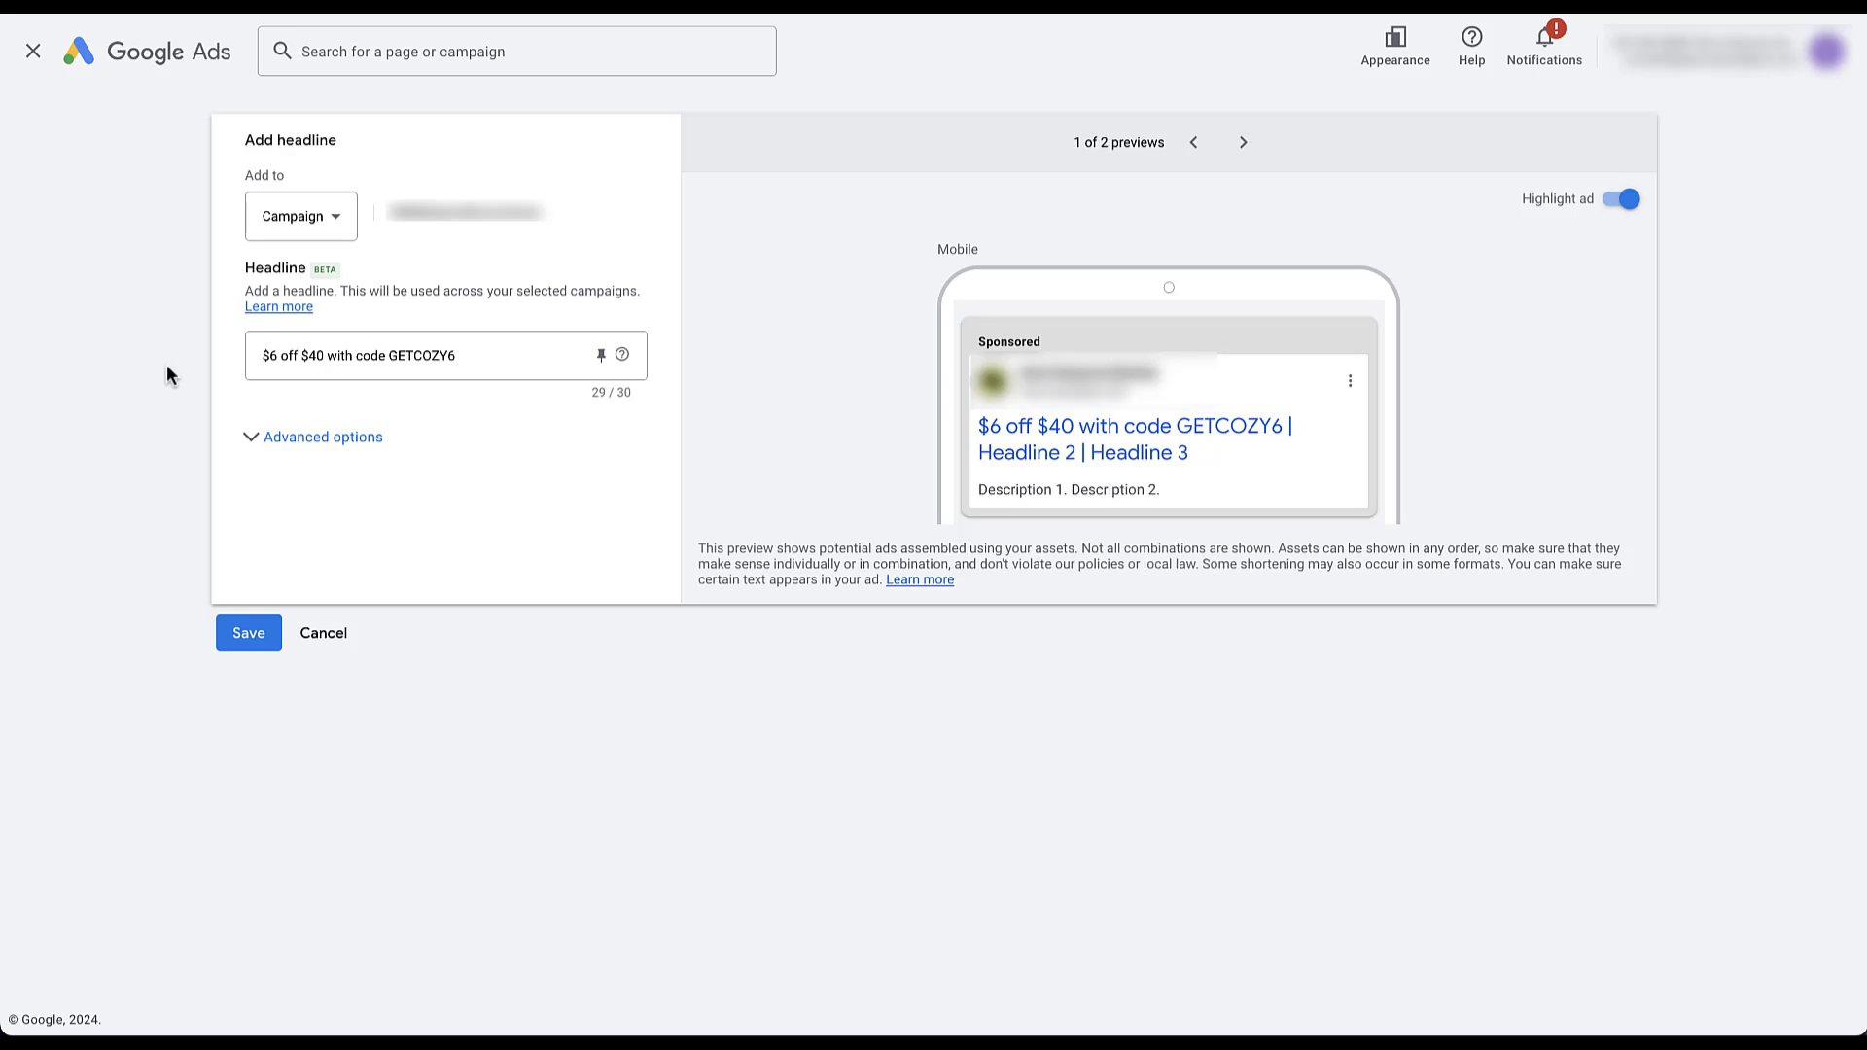
{"action": "left_click", "coordinate": [602, 356]}
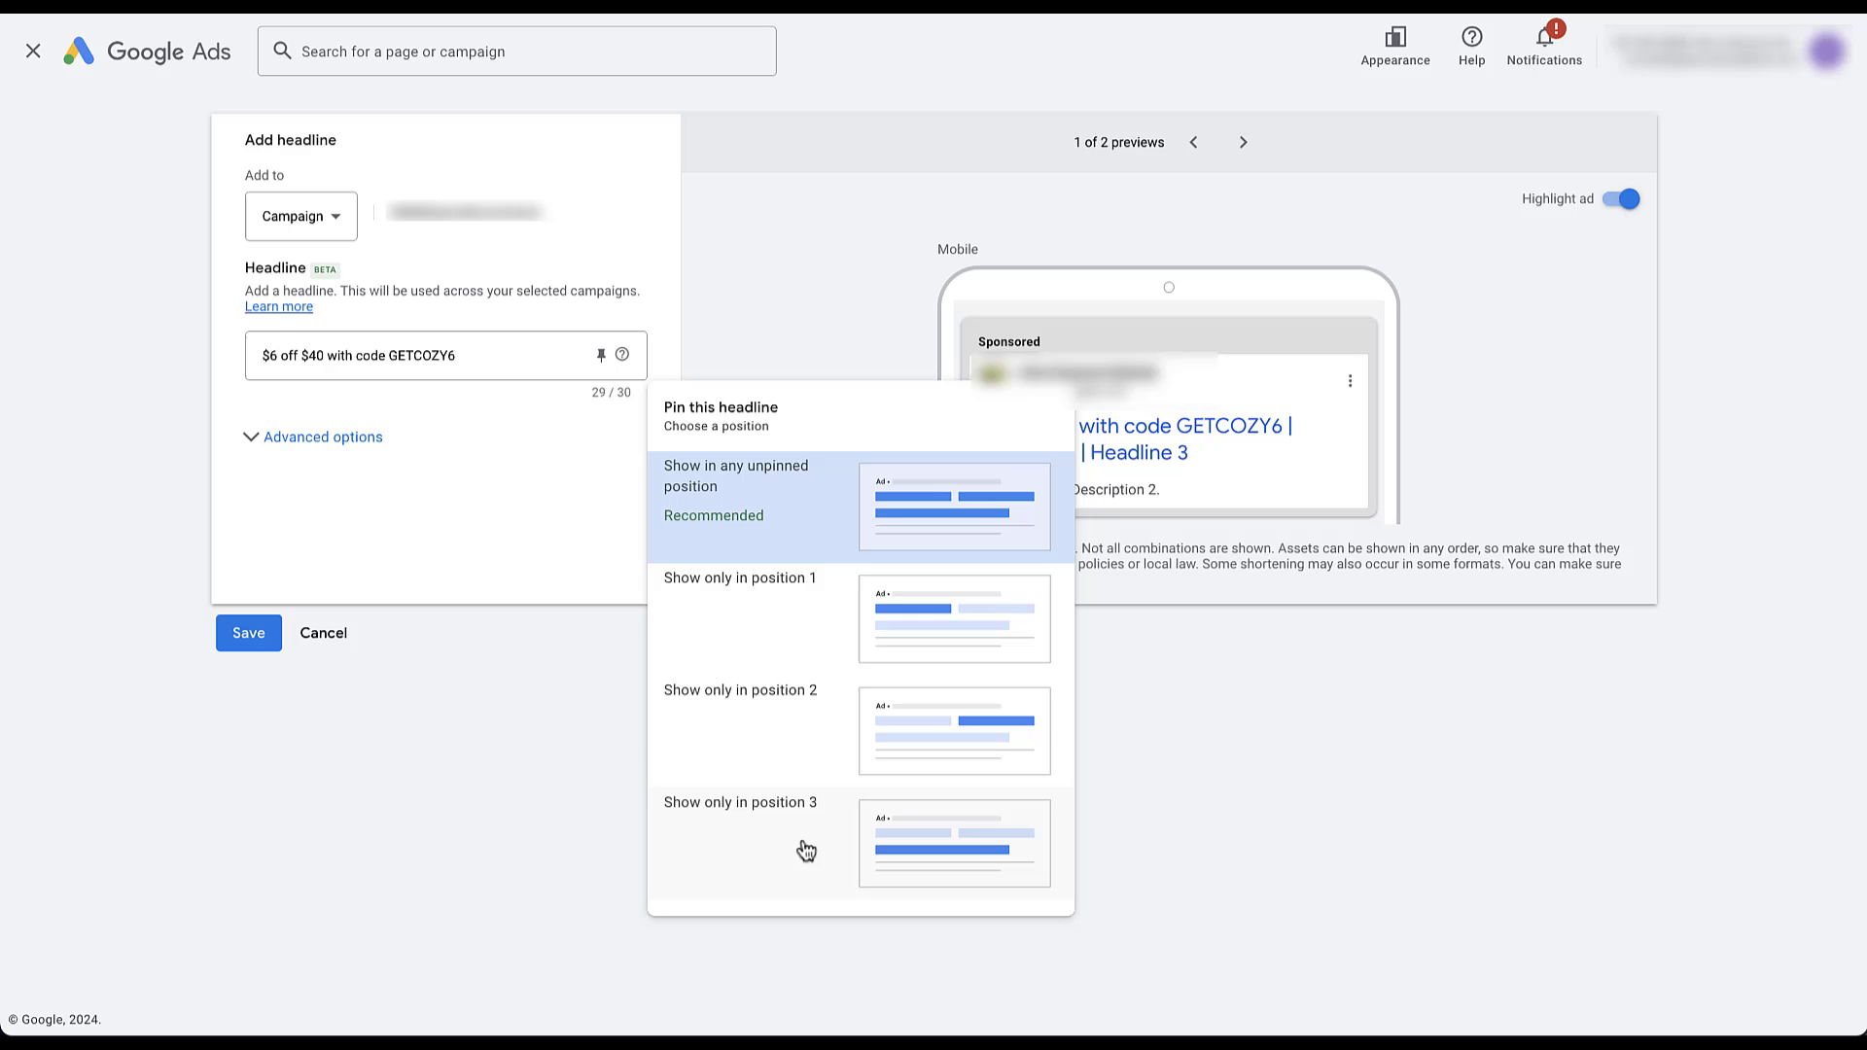
{"action": "left_click", "coordinate": [667, 366]}
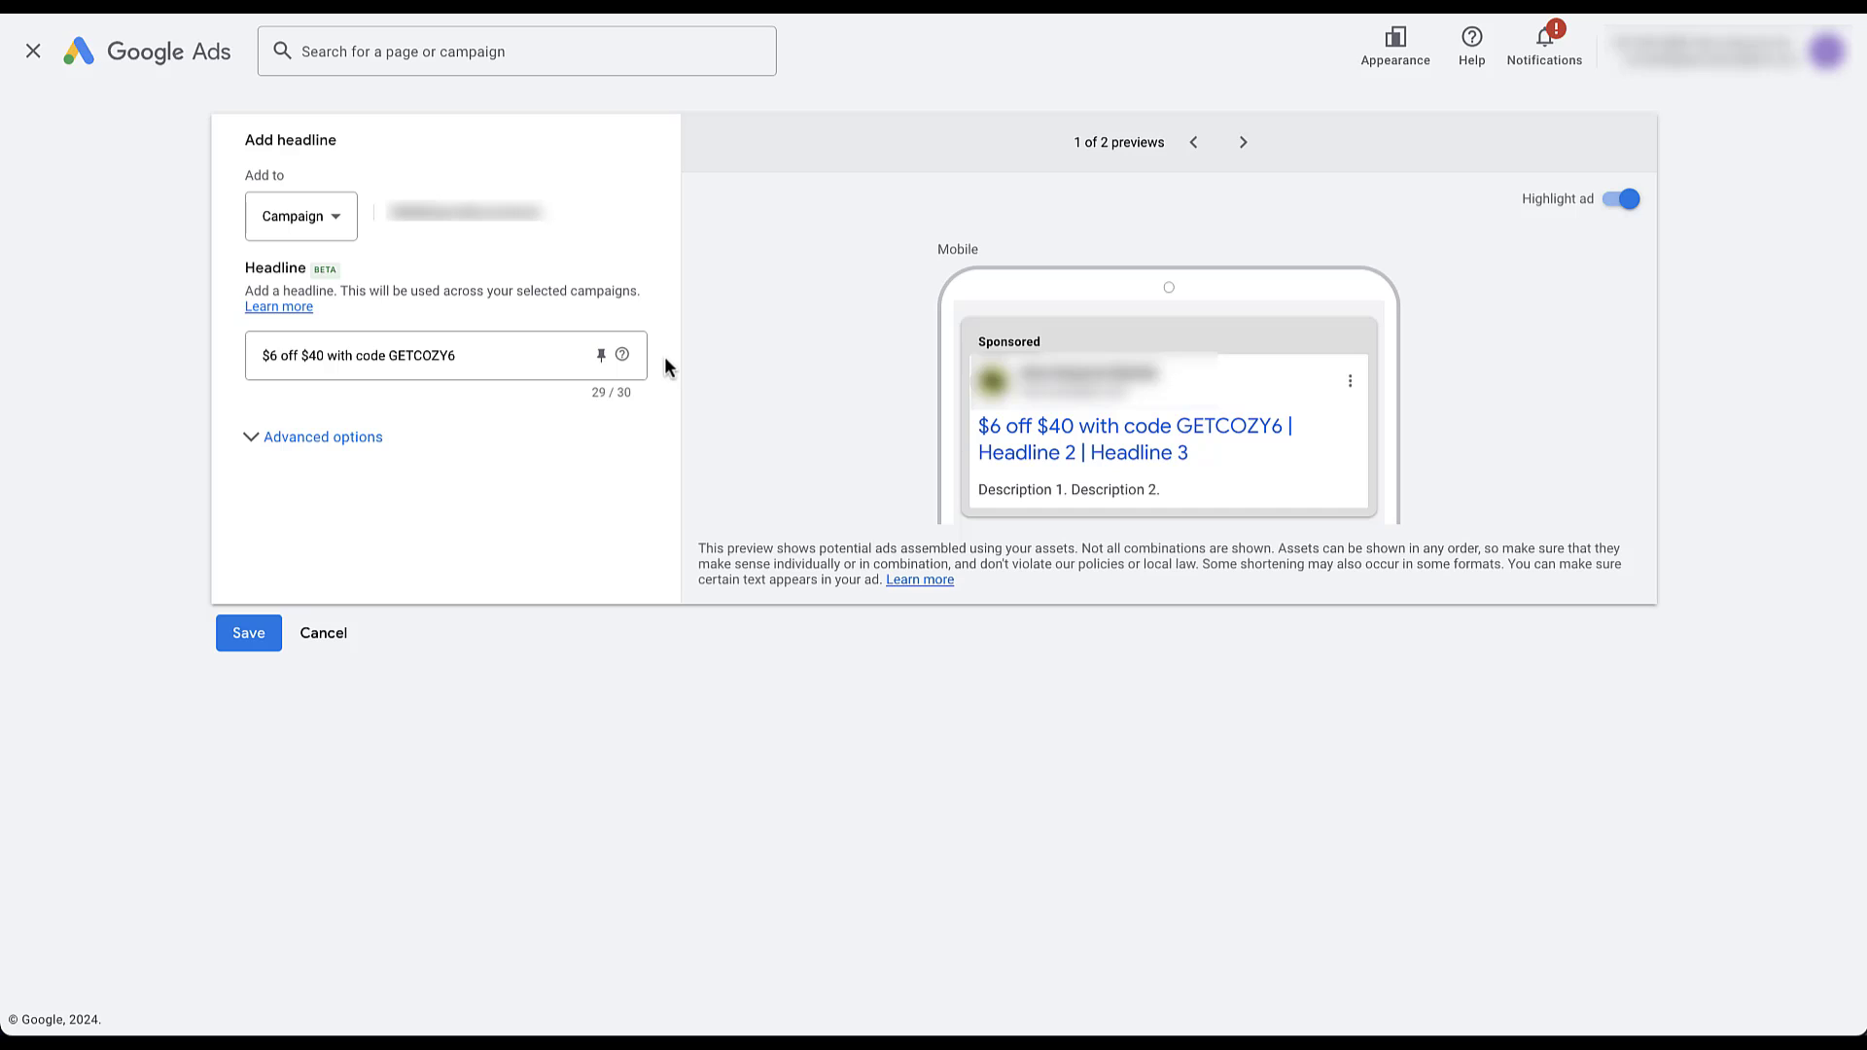
Step: In Advanced options, keep Start date None, set End date Apr 30, 2024, and save
{"action": "left_click", "coordinate": [257, 443]}
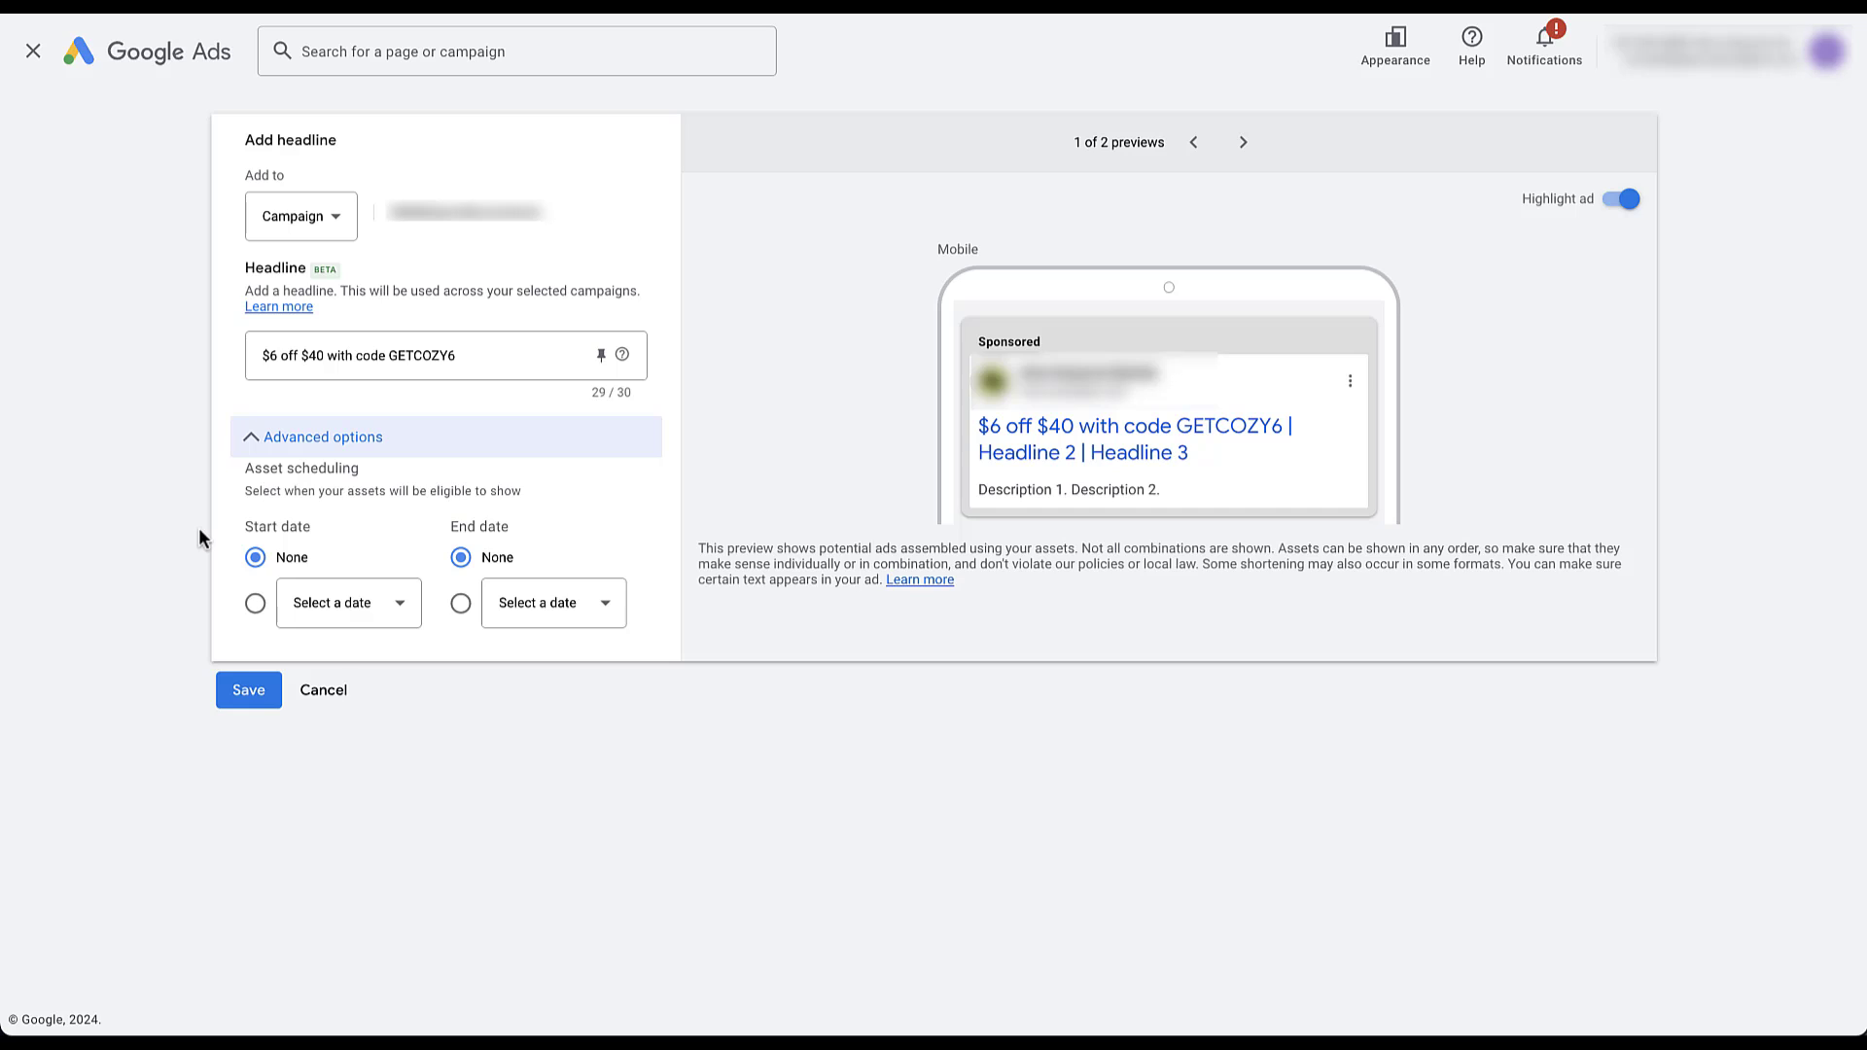
{"action": "left_click", "coordinate": [359, 603]}
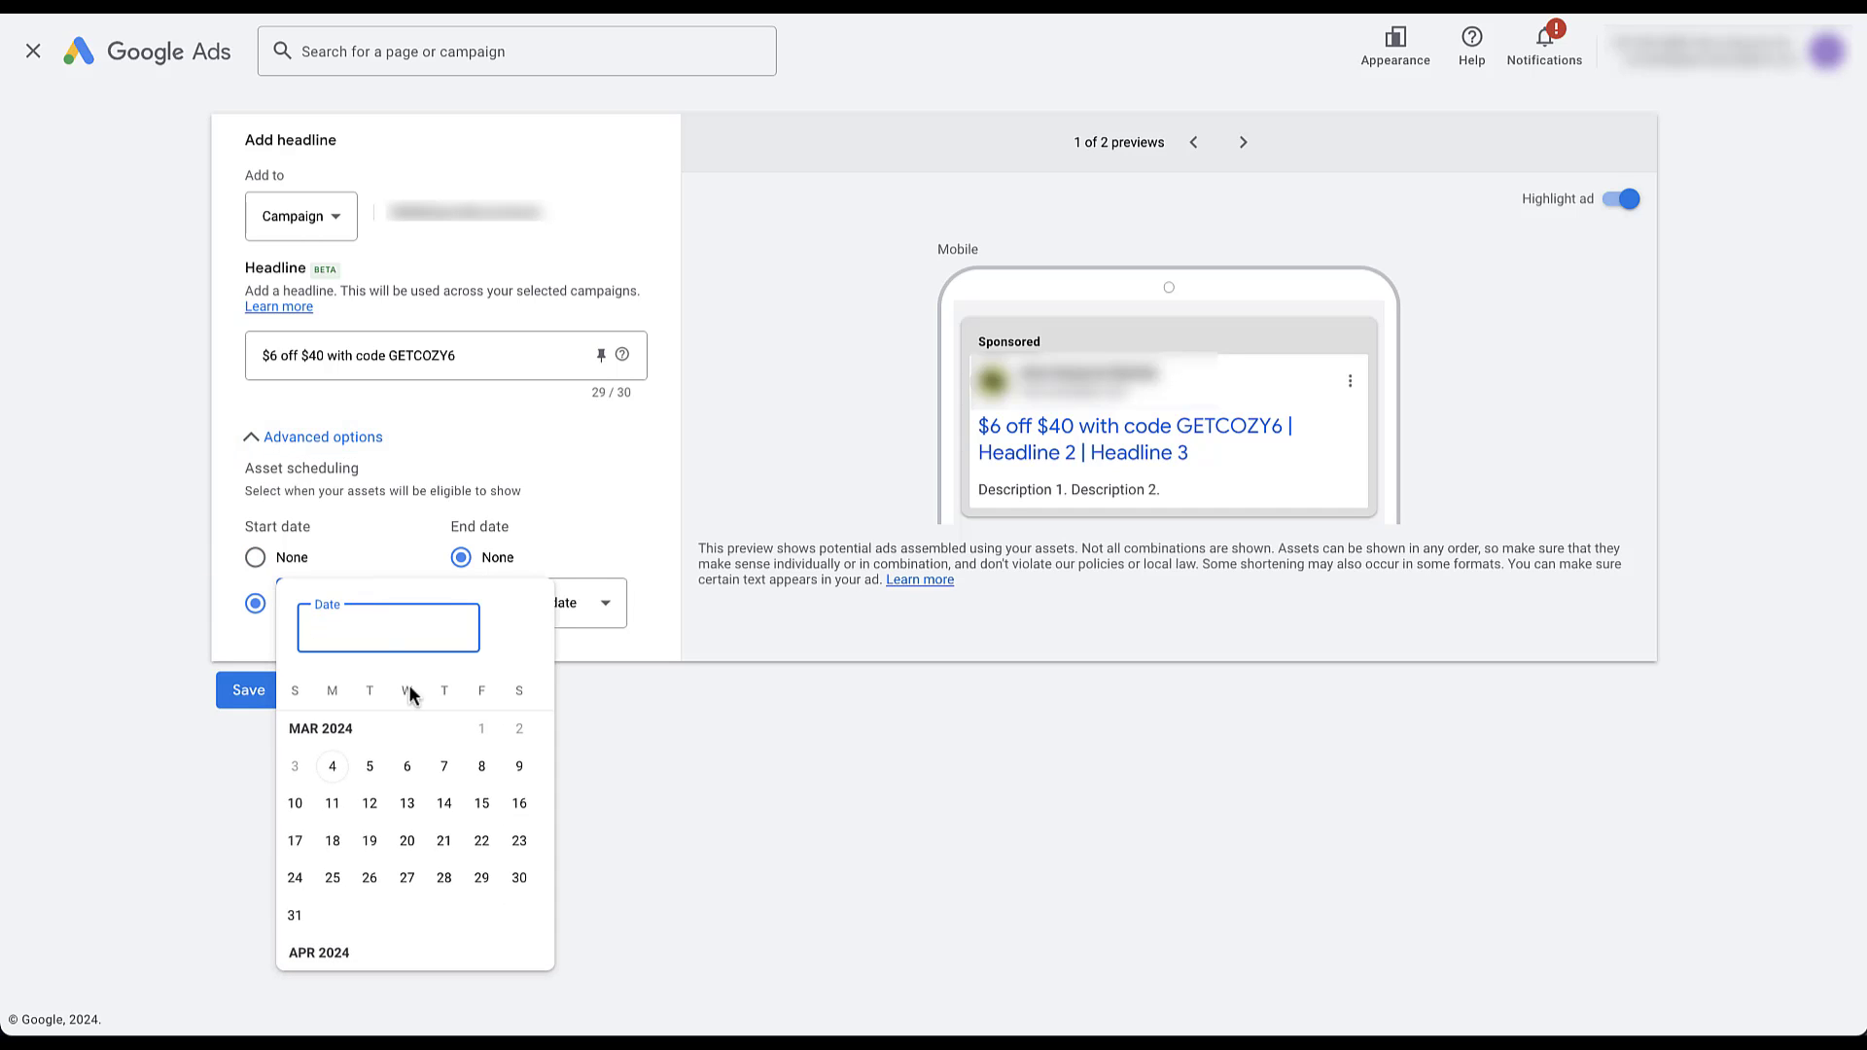
{"action": "left_click", "coordinate": [189, 577]}
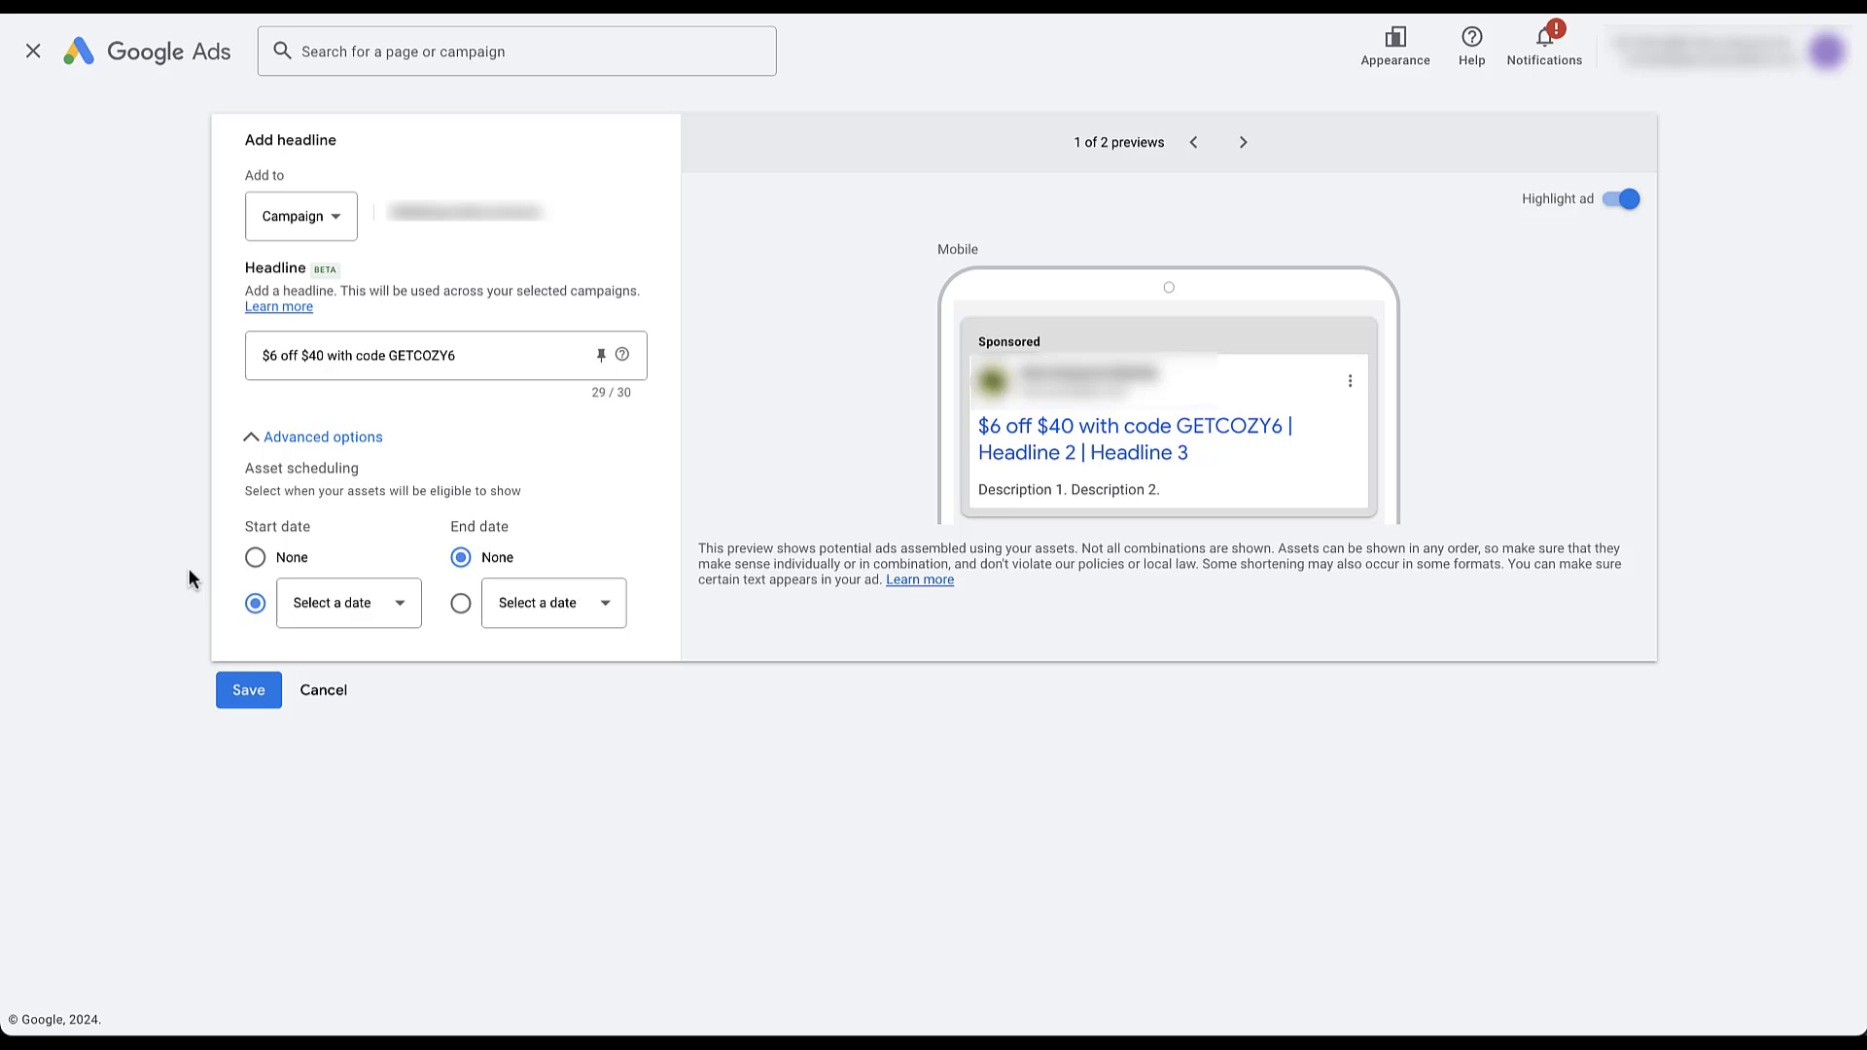
{"action": "left_click", "coordinate": [254, 560]}
{"action": "left_click", "coordinate": [604, 607]}
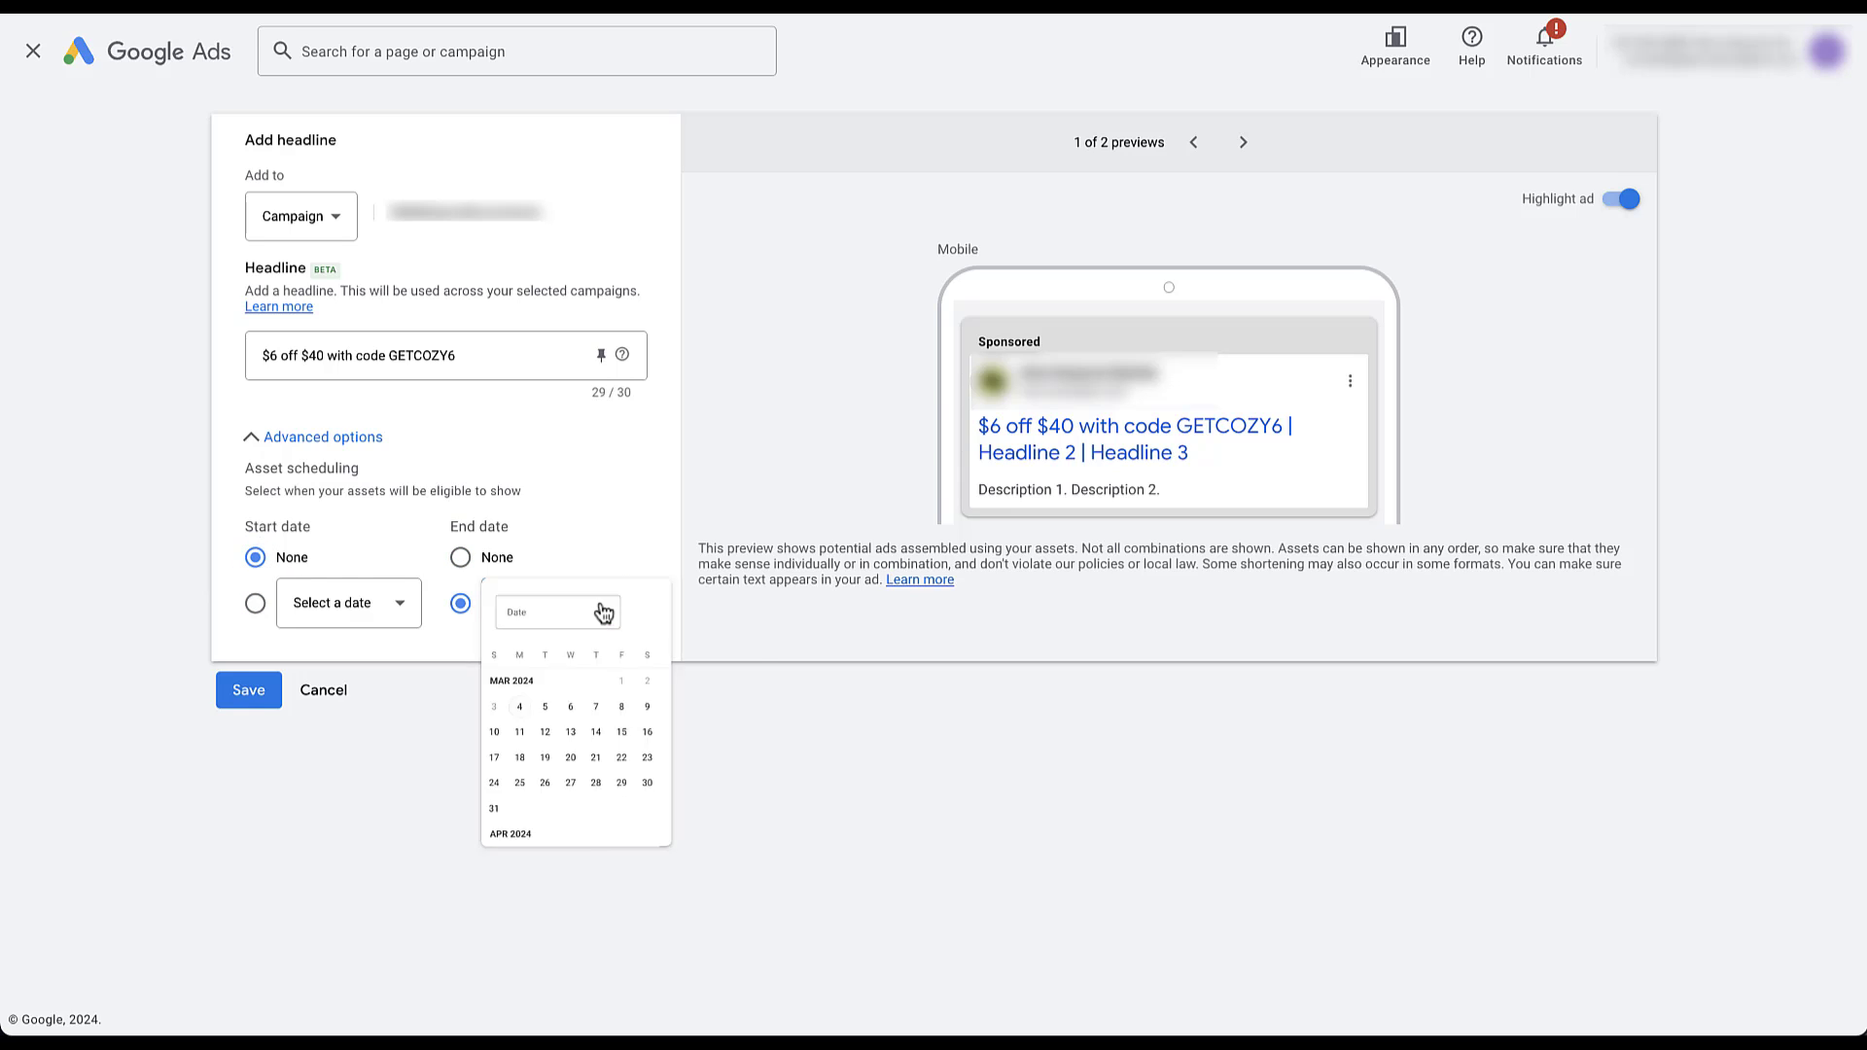
{"action": "scroll", "coordinate": [654, 838], "scroll_direction": "down", "scroll_amount": 3}
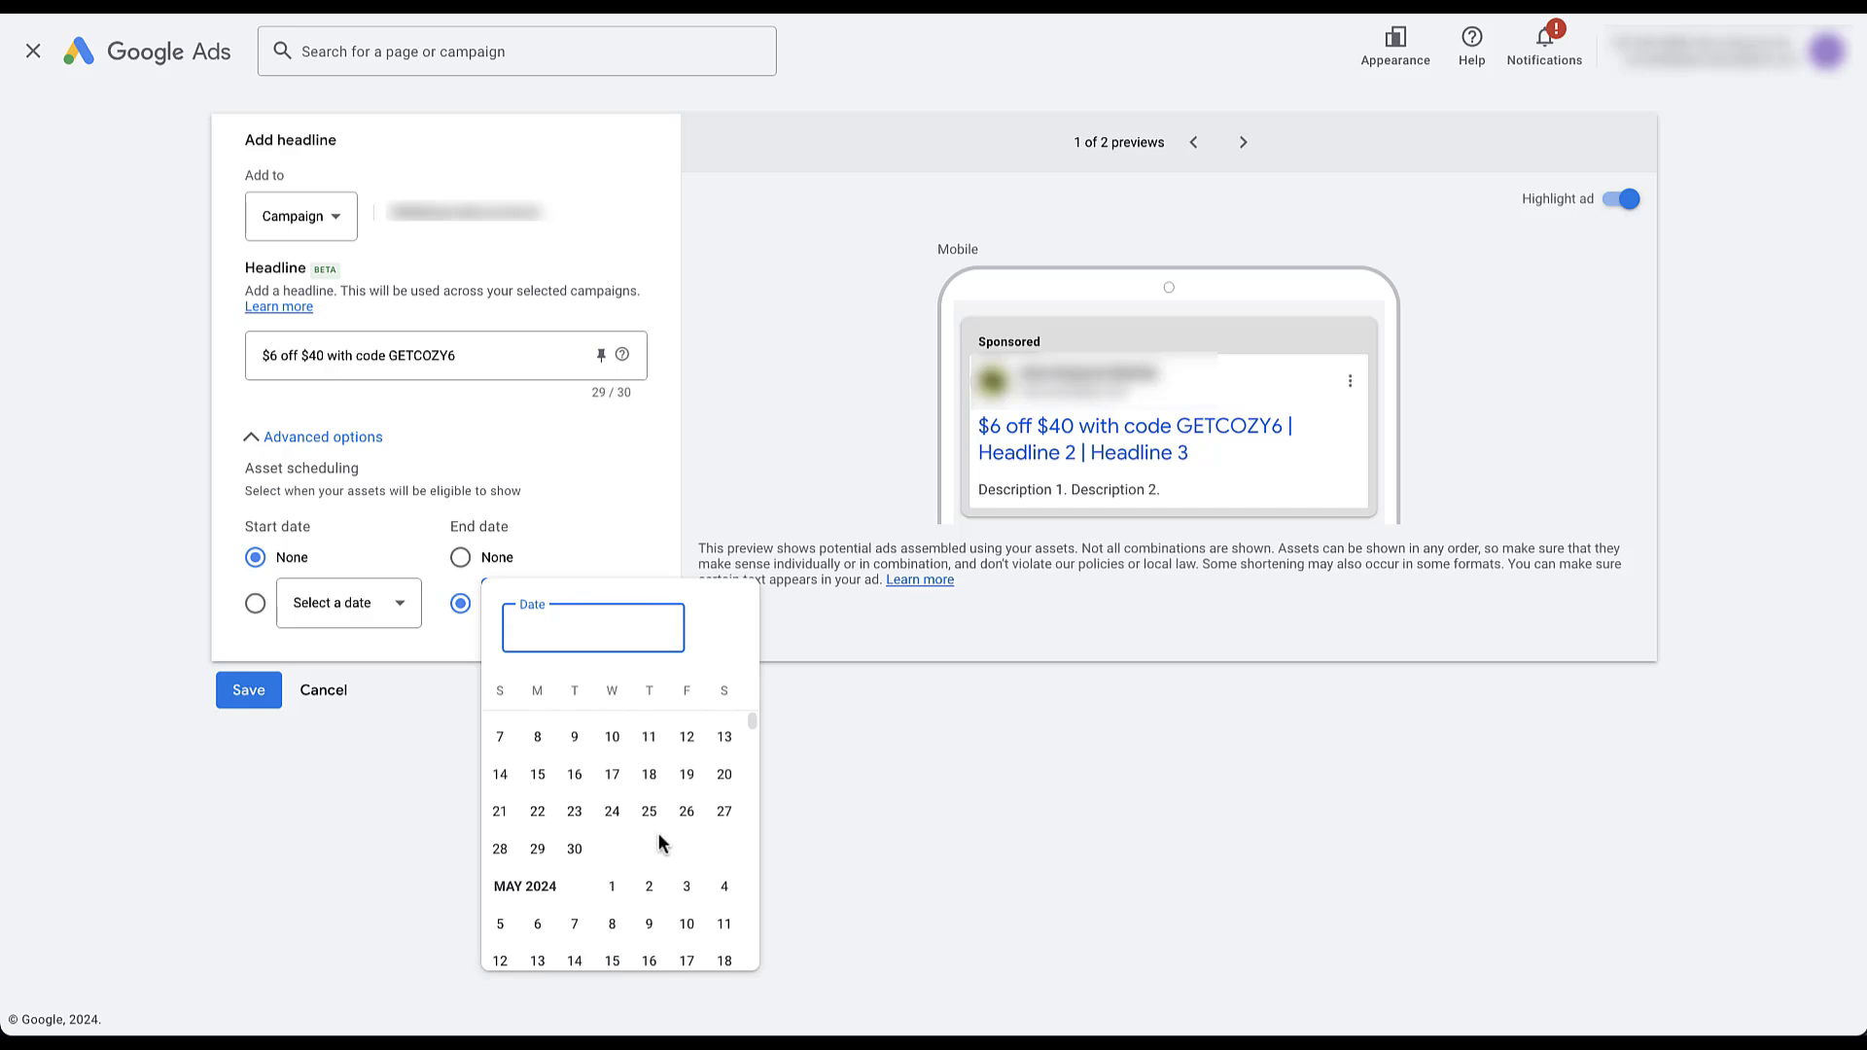
{"action": "left_click", "coordinate": [576, 849]}
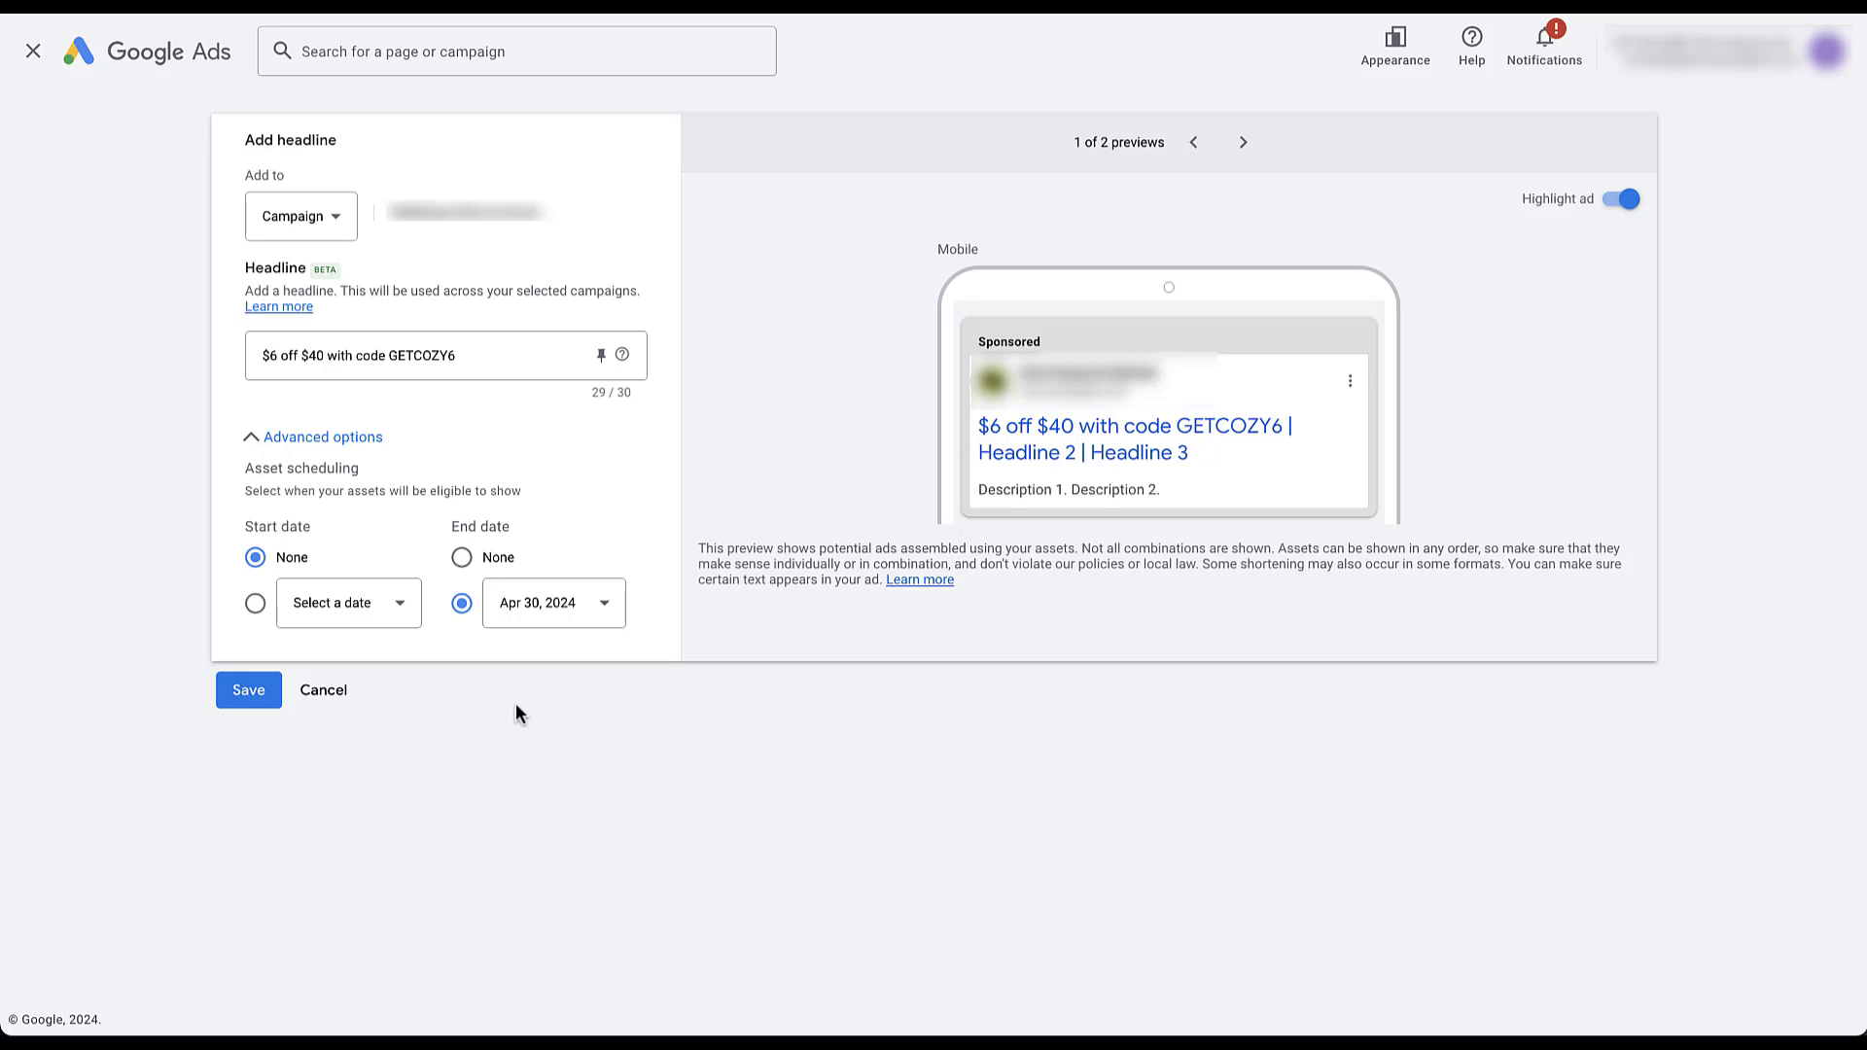
{"action": "left_click", "coordinate": [268, 690]}
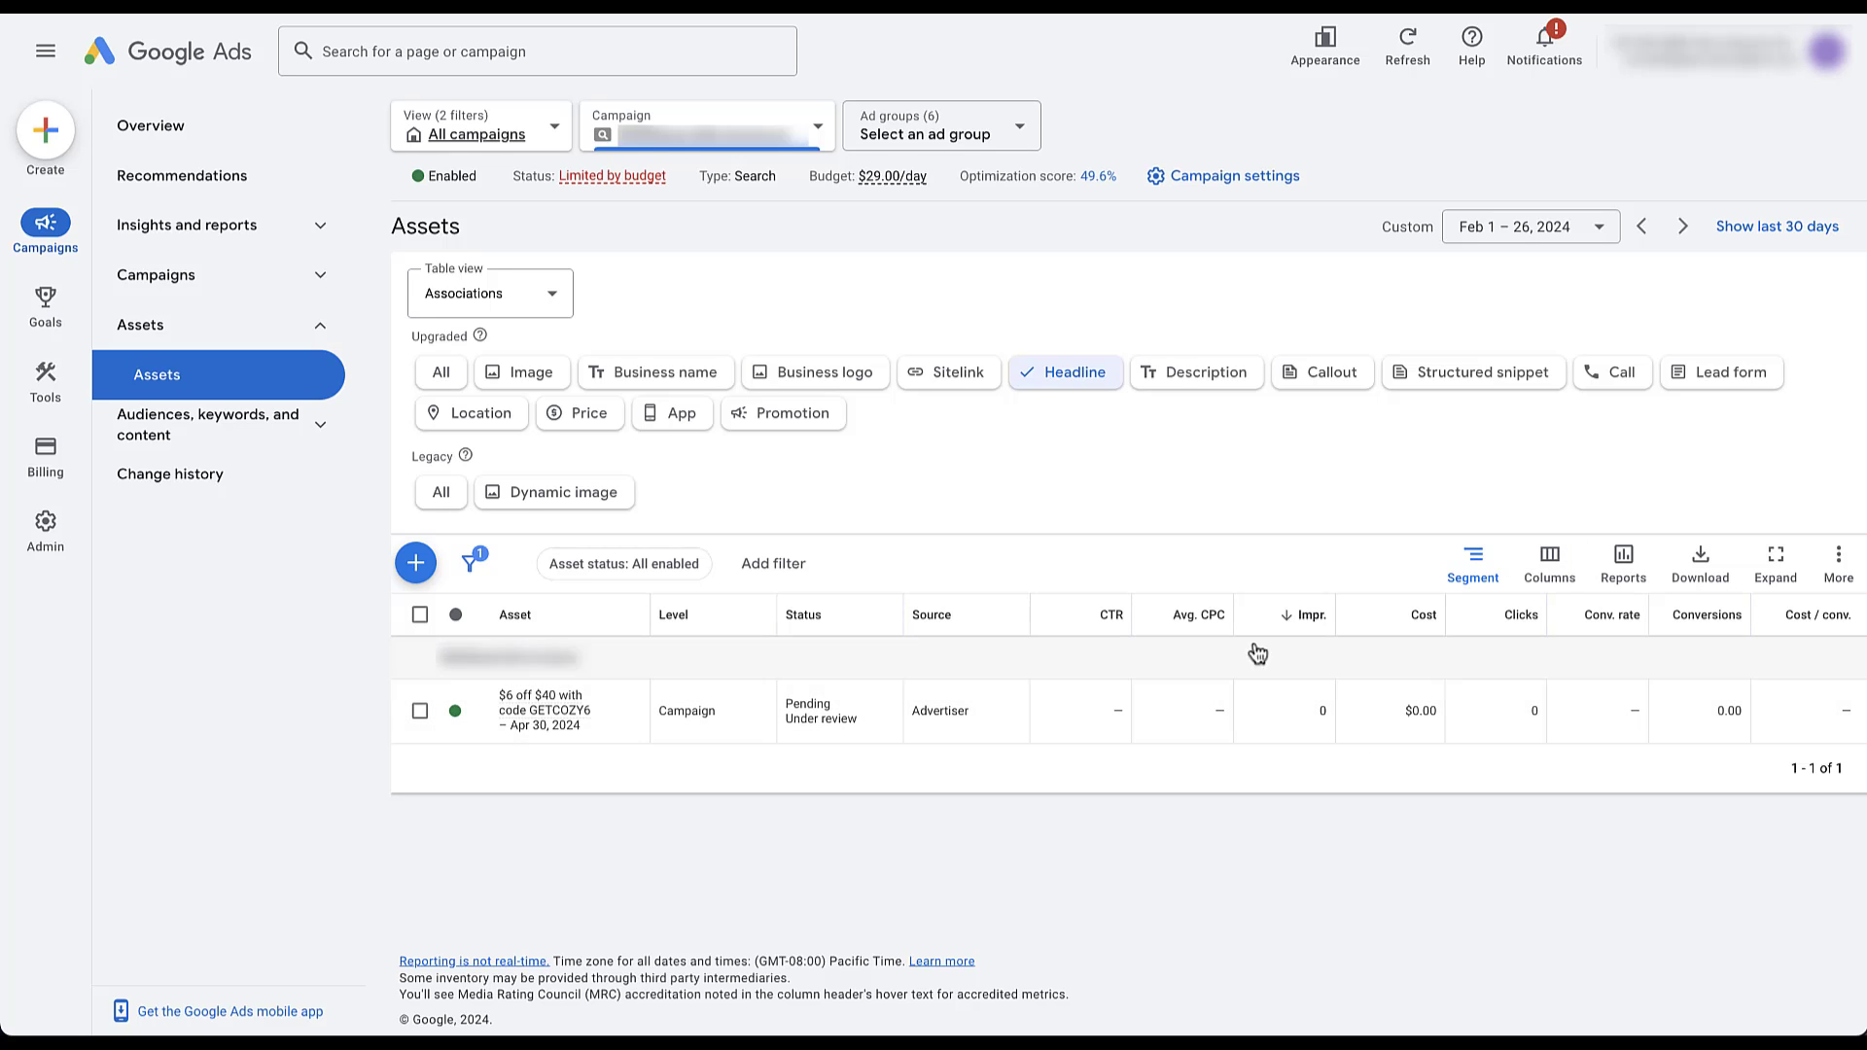
Step: Switch the Campaign selector to 'View all 6 campaigns in this view'
{"action": "left_click", "coordinate": [1563, 570]}
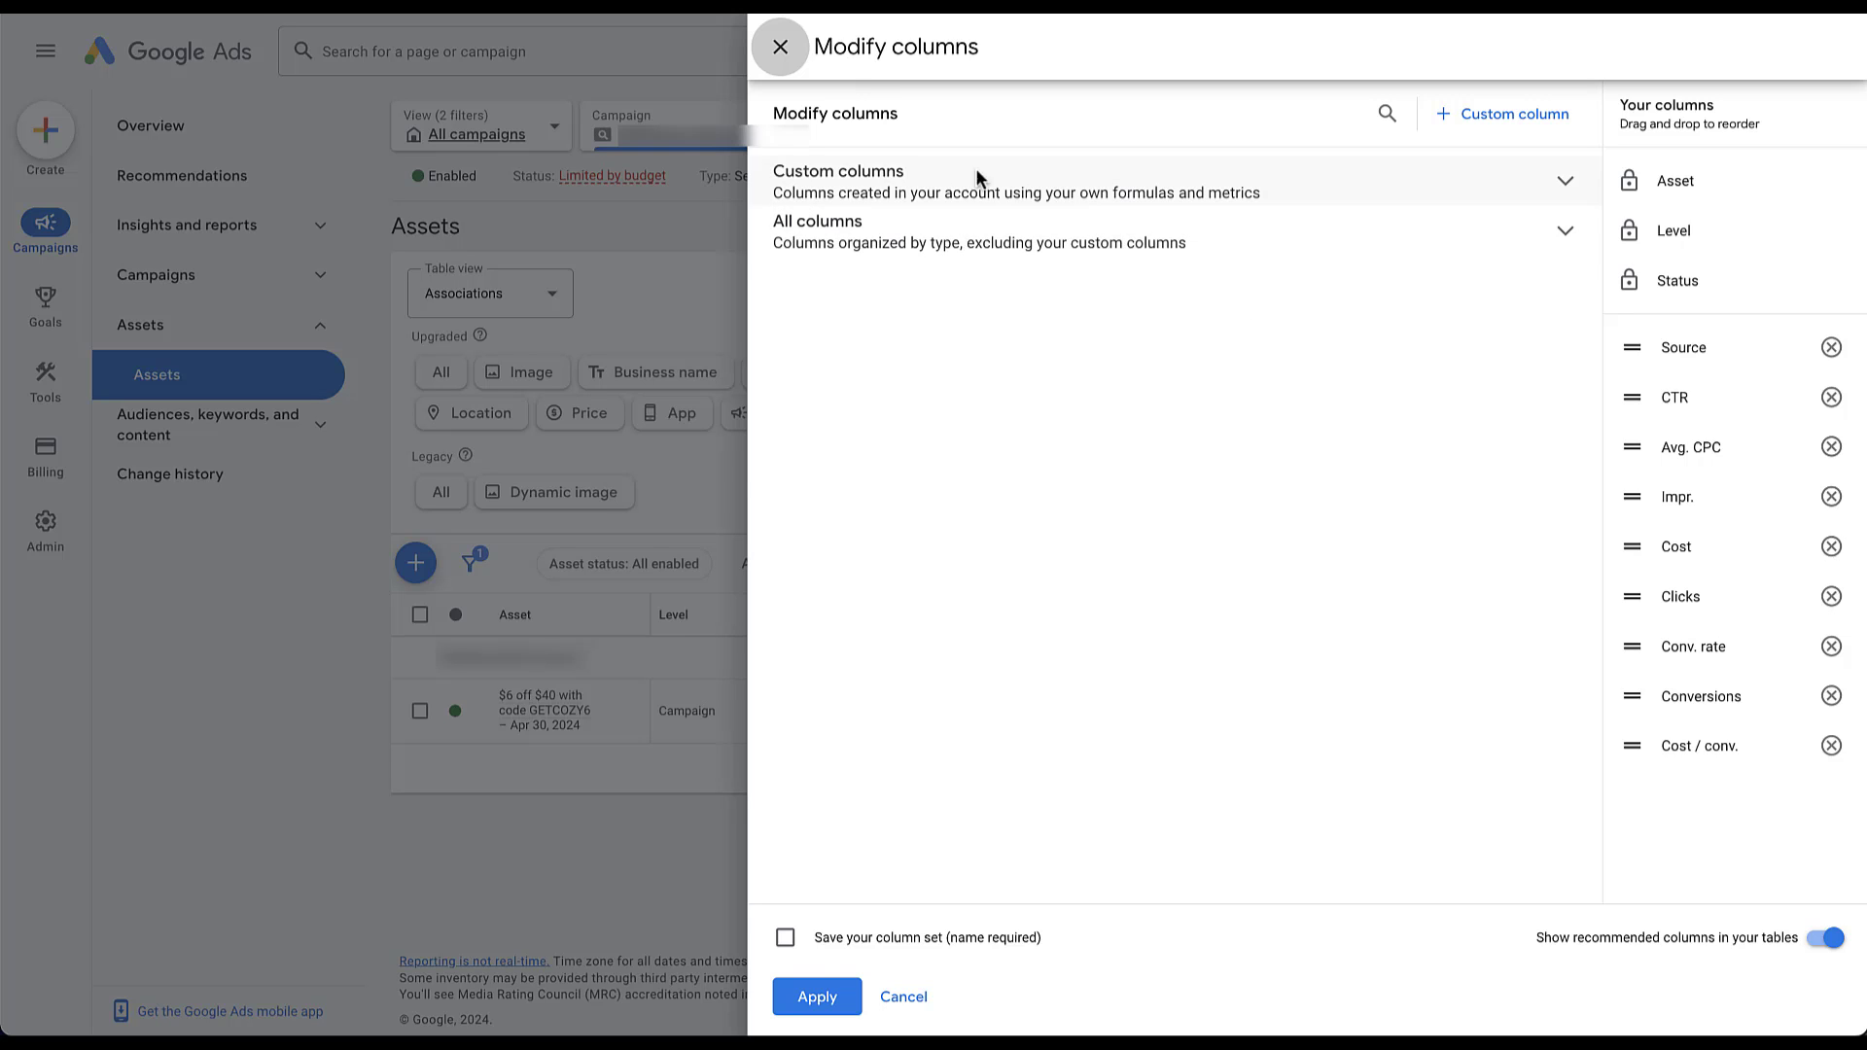
{"action": "left_click", "coordinate": [781, 49]}
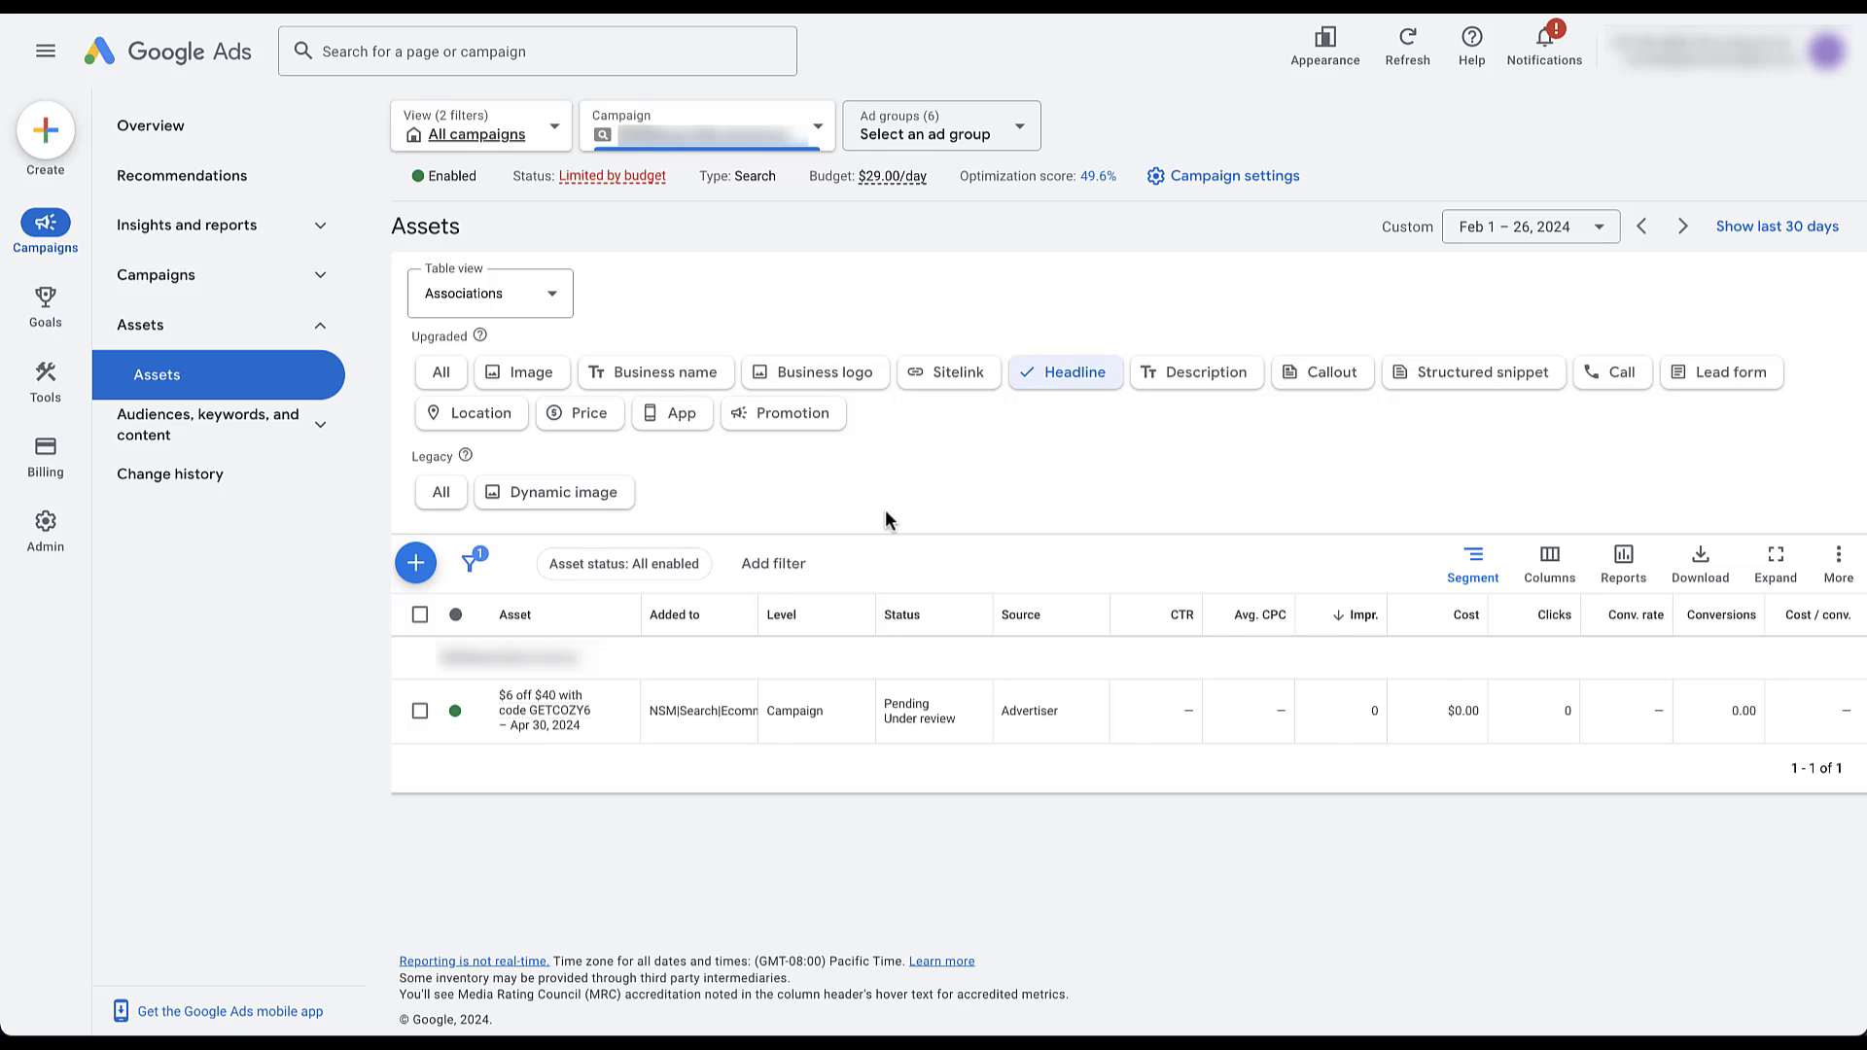
{"action": "left_click", "coordinate": [815, 136]}
{"action": "left_click", "coordinate": [681, 278]}
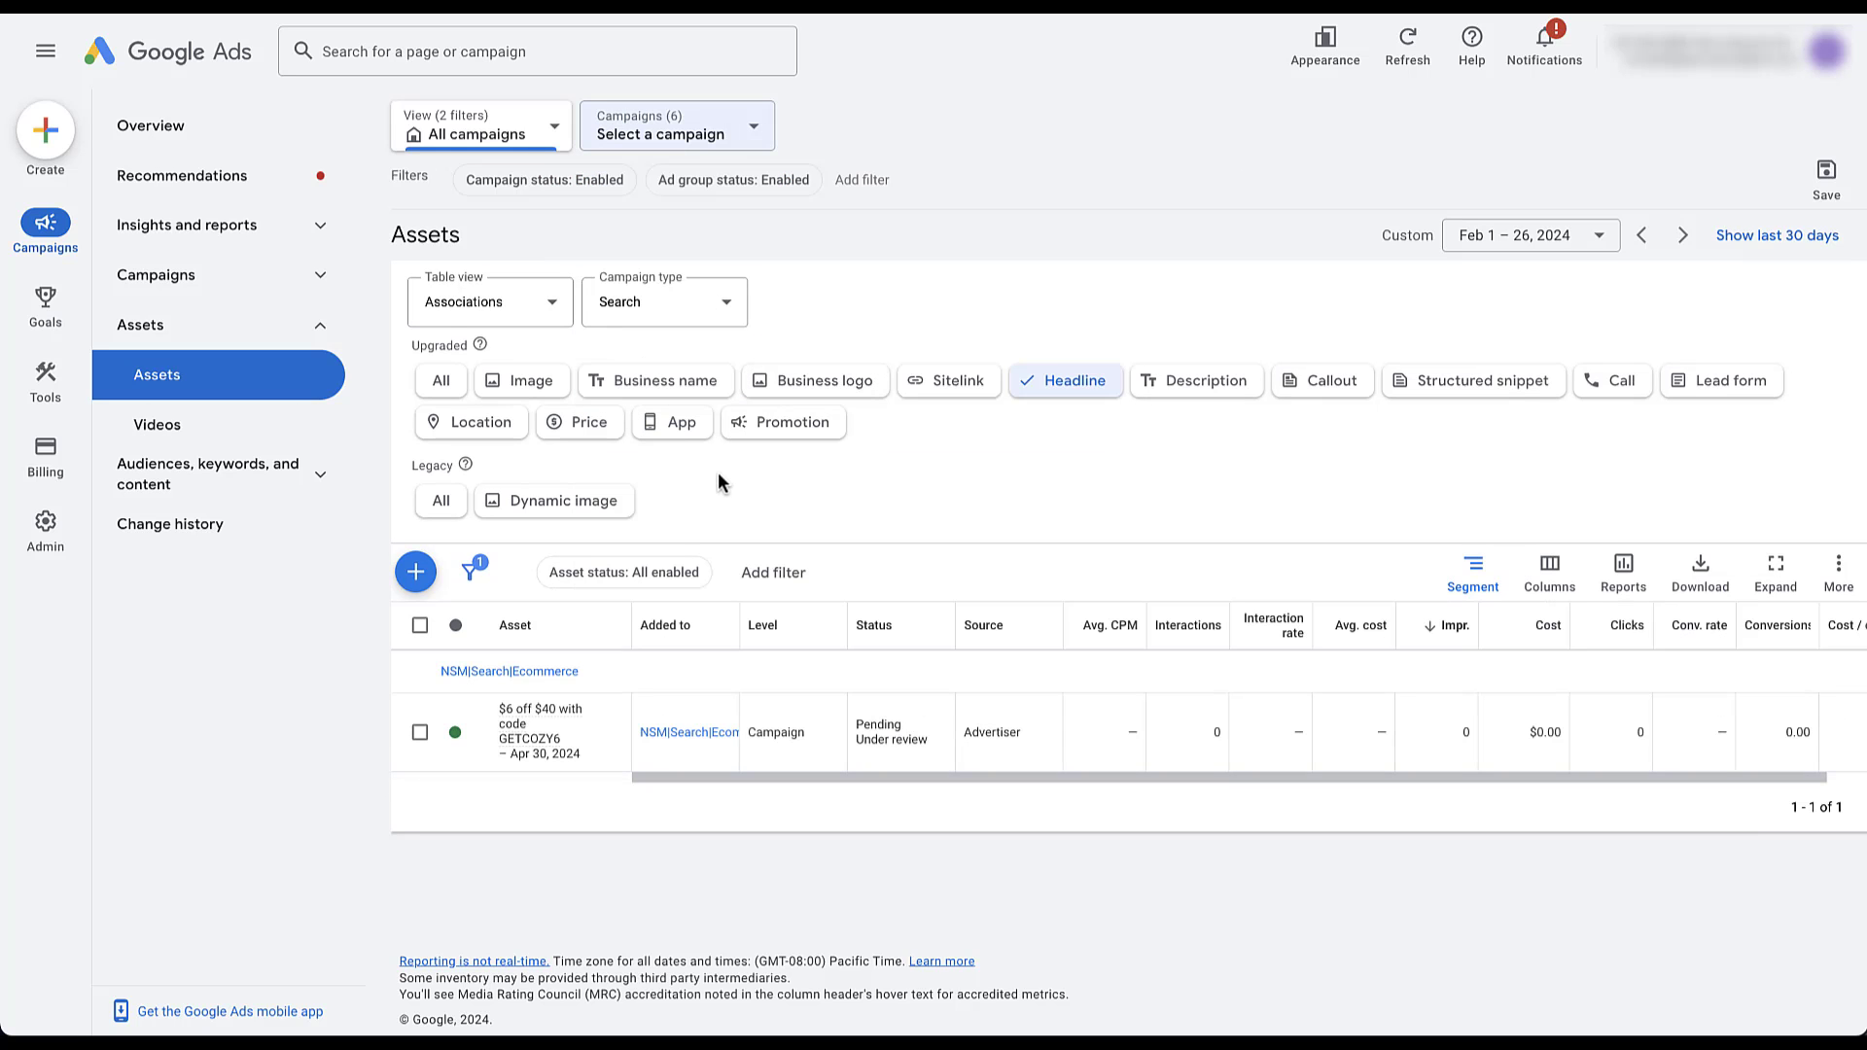
{"action": "left_click", "coordinate": [416, 574]}
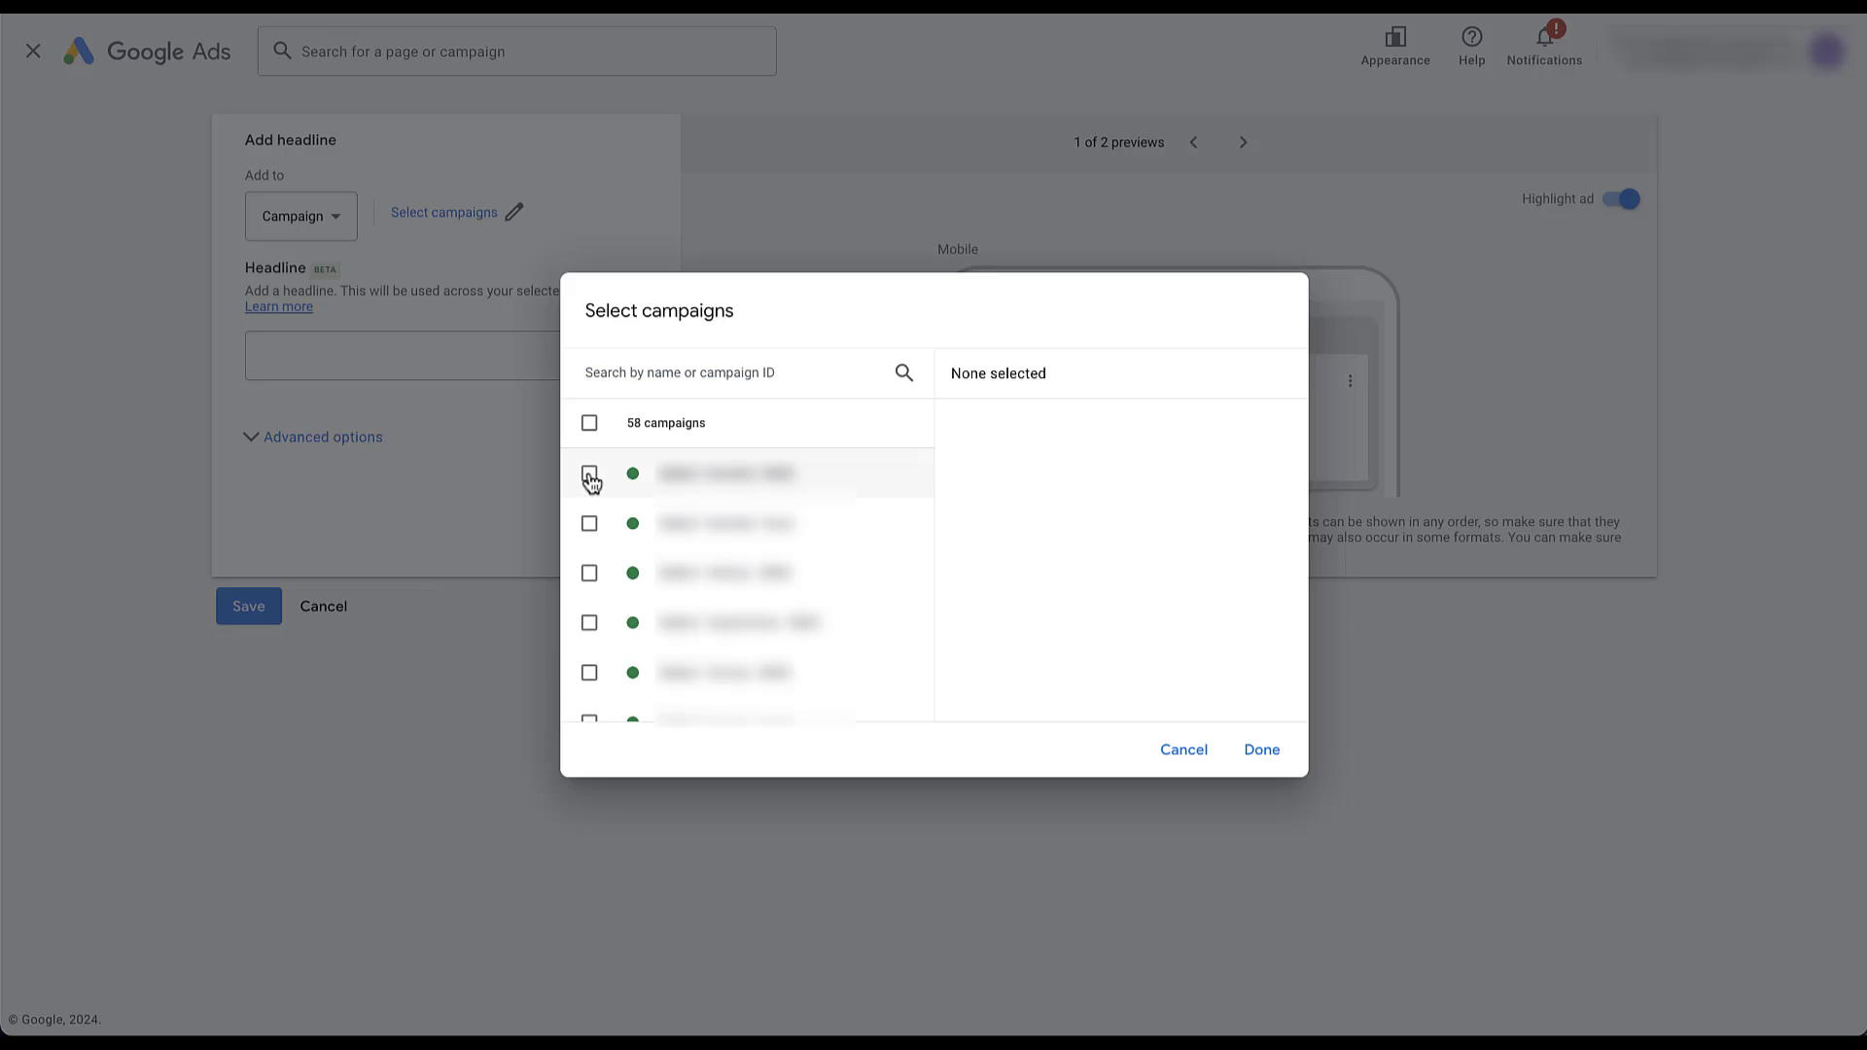
{"action": "left_click", "coordinate": [590, 474]}
{"action": "left_click", "coordinate": [590, 526]}
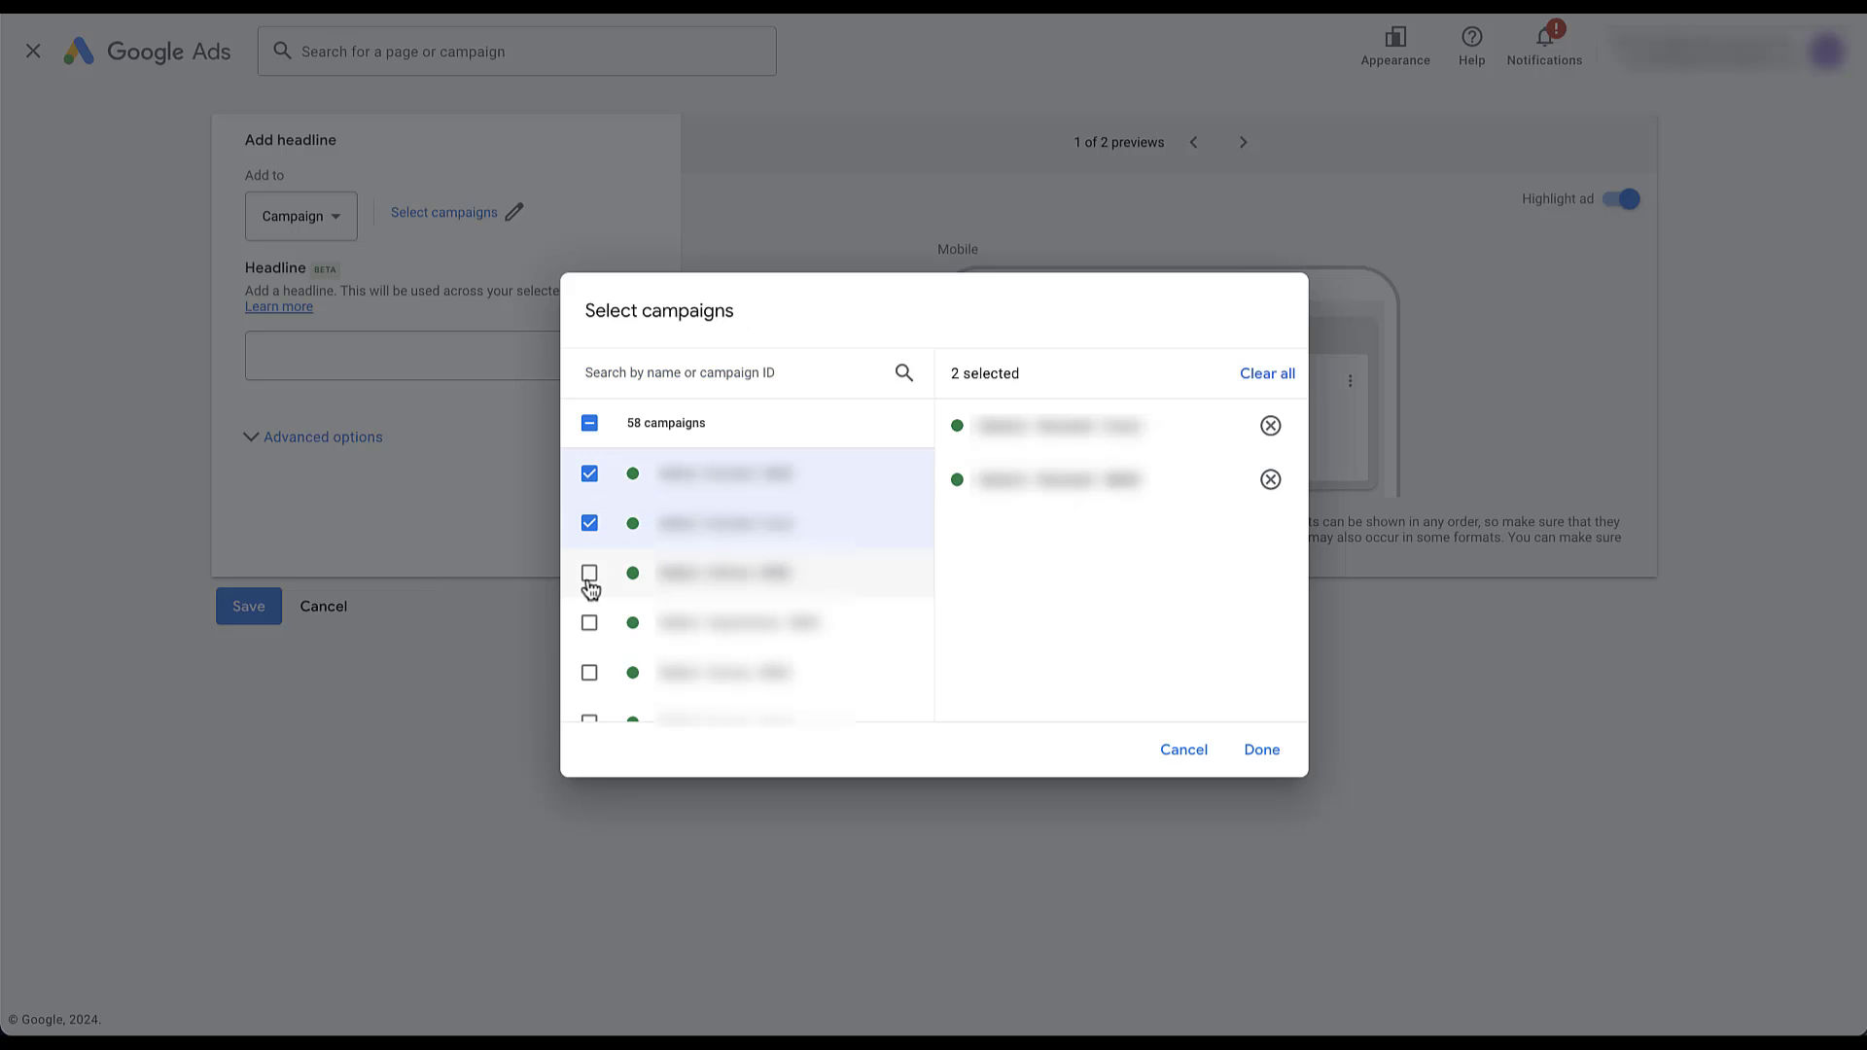
{"action": "left_click", "coordinate": [589, 576]}
{"action": "left_click", "coordinate": [1270, 751]}
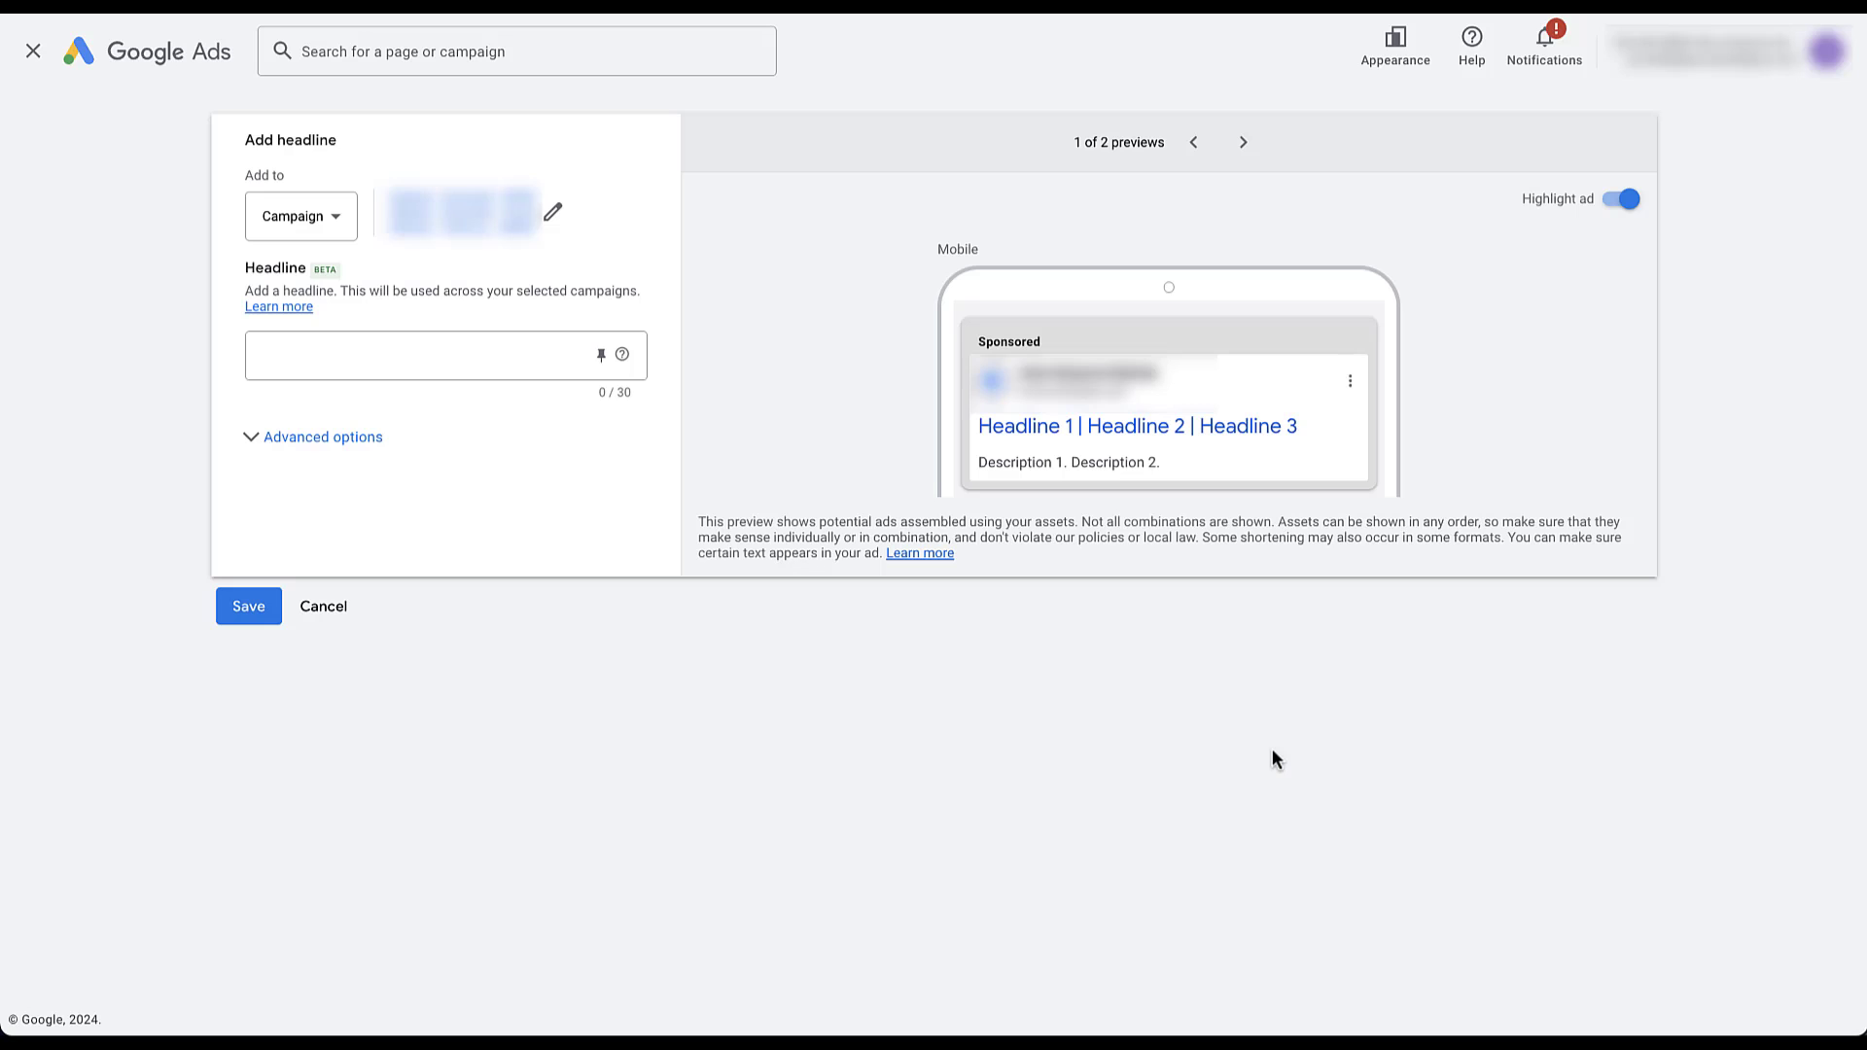
{"action": "left_click", "coordinate": [333, 621]}
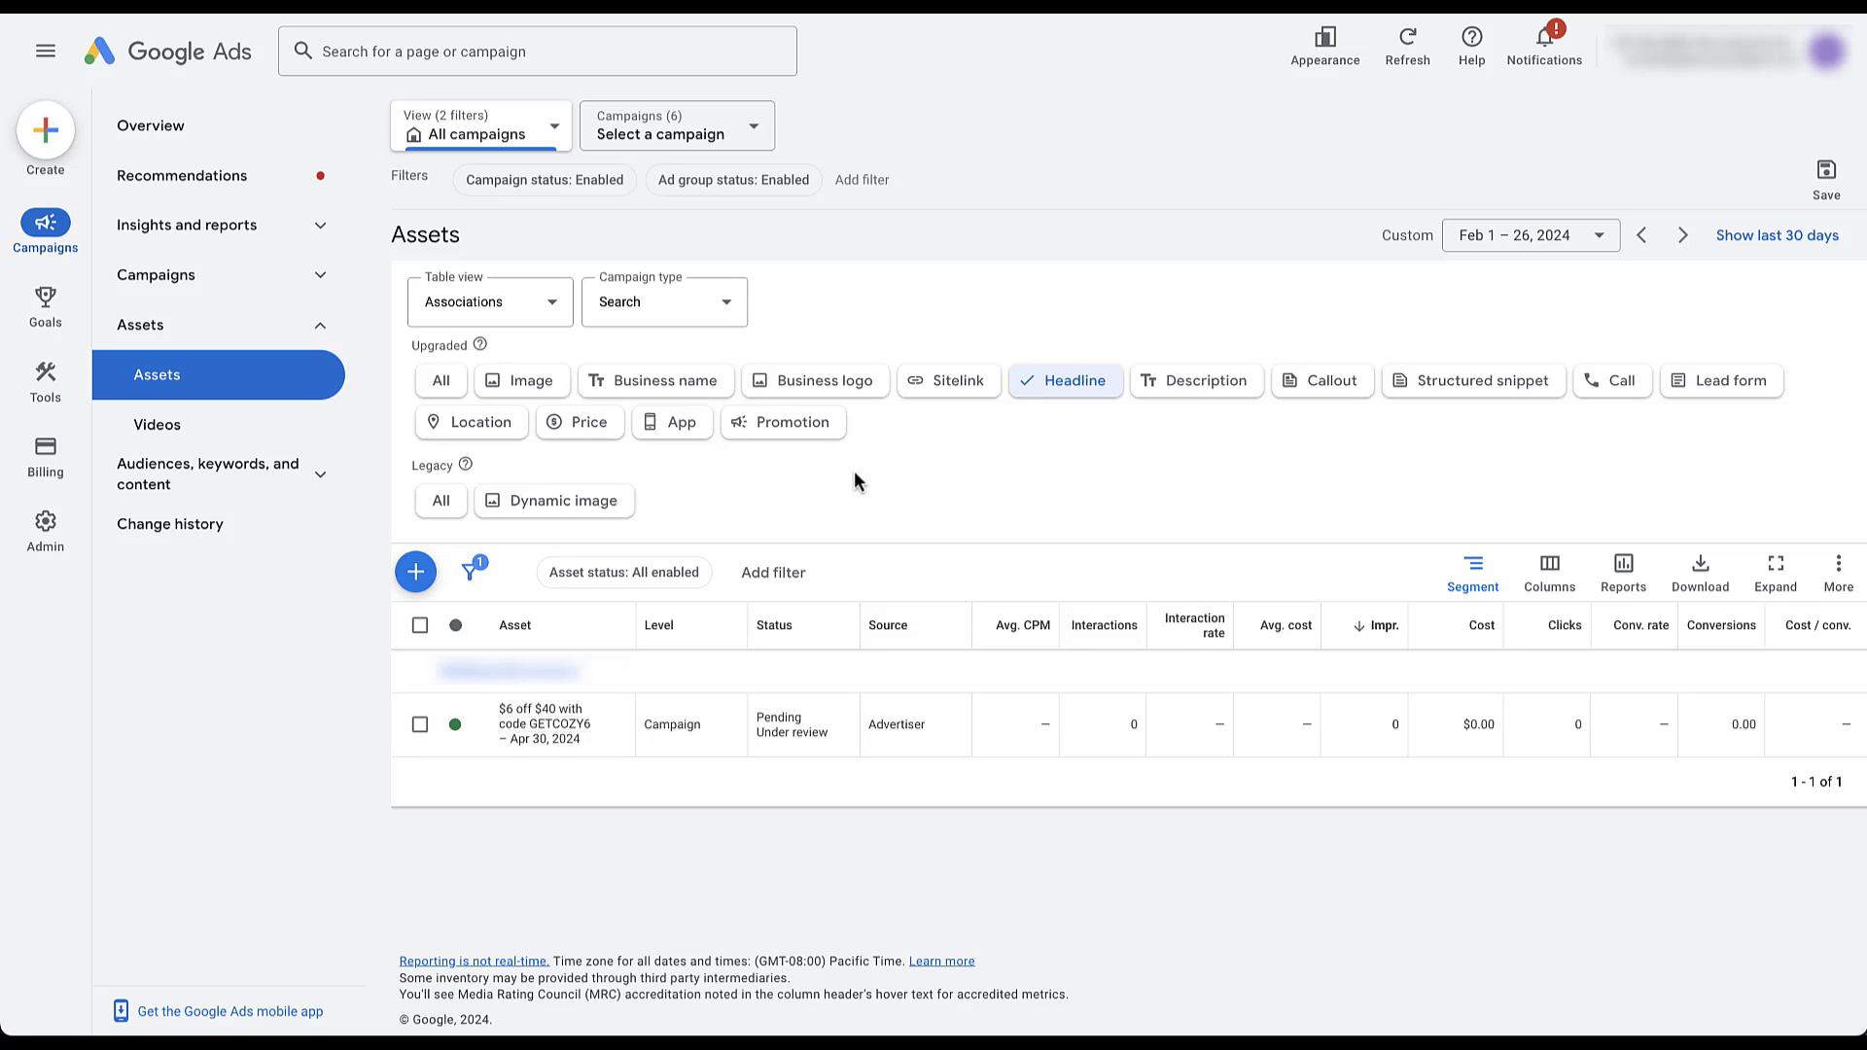
Step: Add the GETCOZY6 headline asset to one more campaign, then filter the table to Description
{"action": "left_click", "coordinate": [420, 725]}
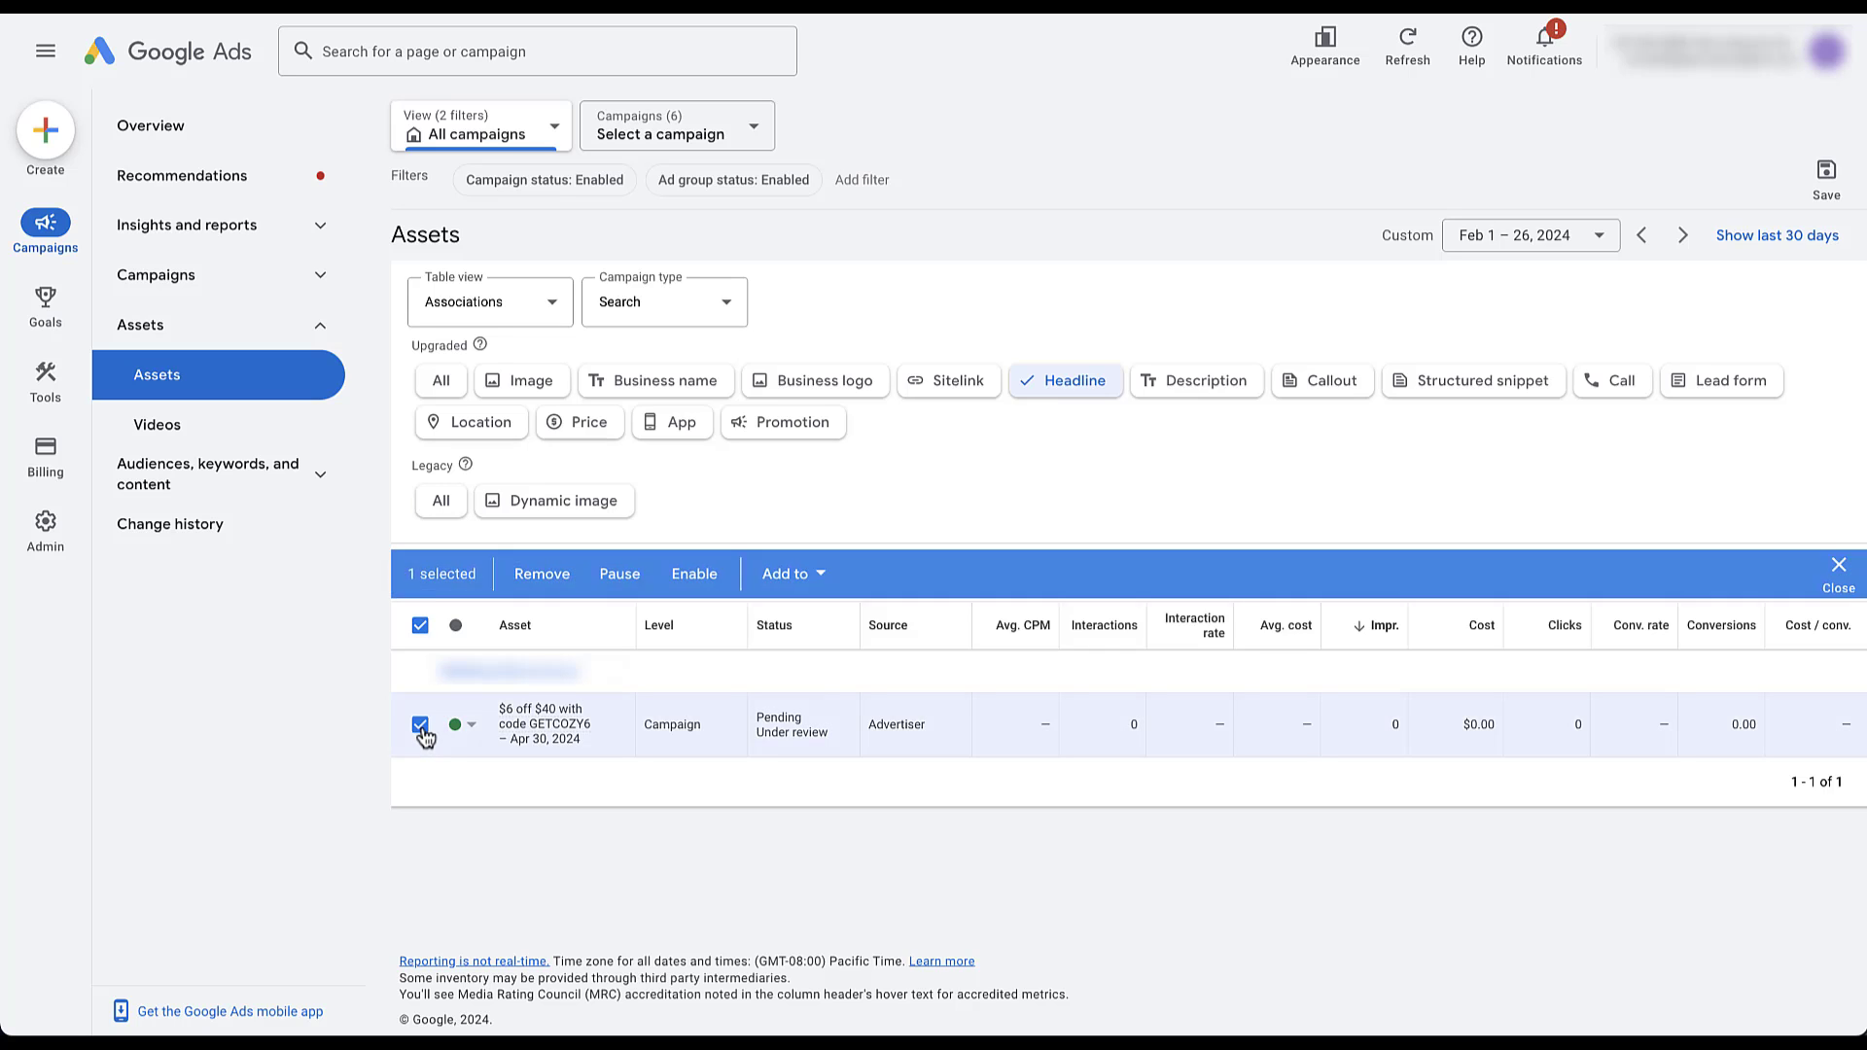
{"action": "left_click", "coordinate": [819, 576]}
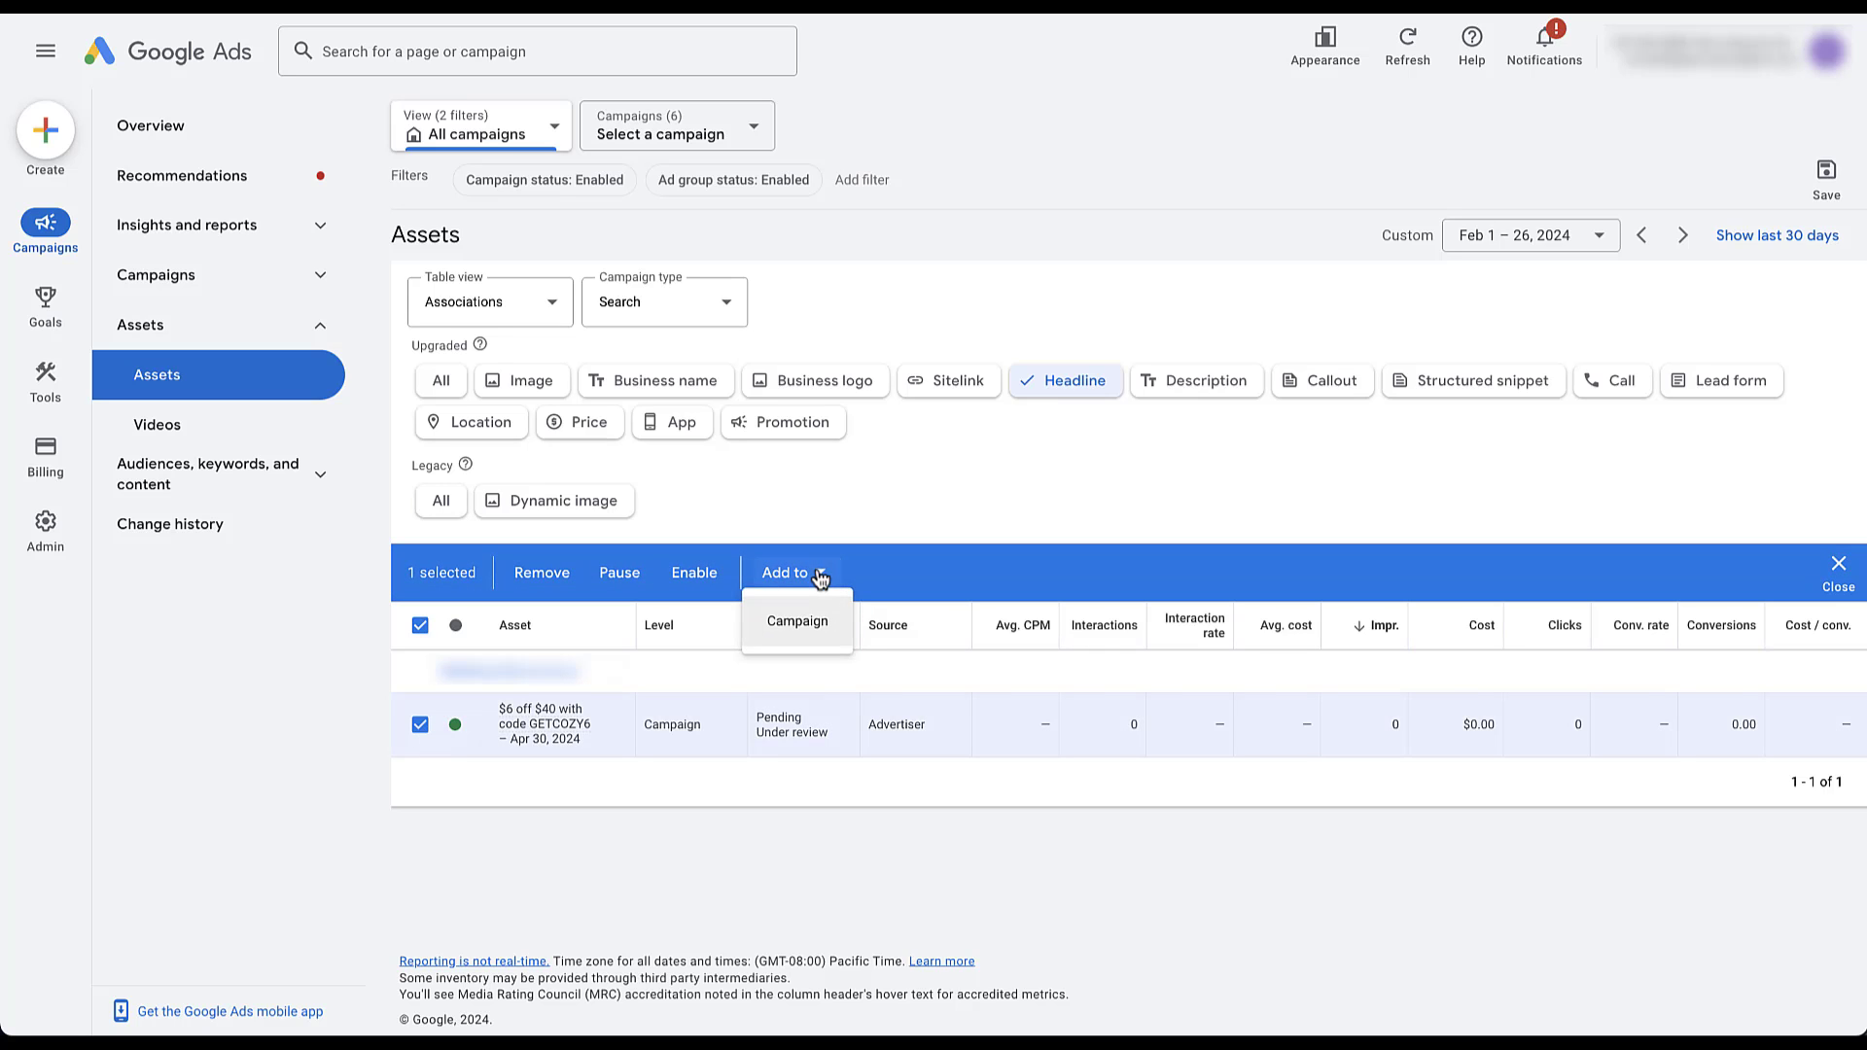
{"action": "left_click", "coordinate": [802, 627]}
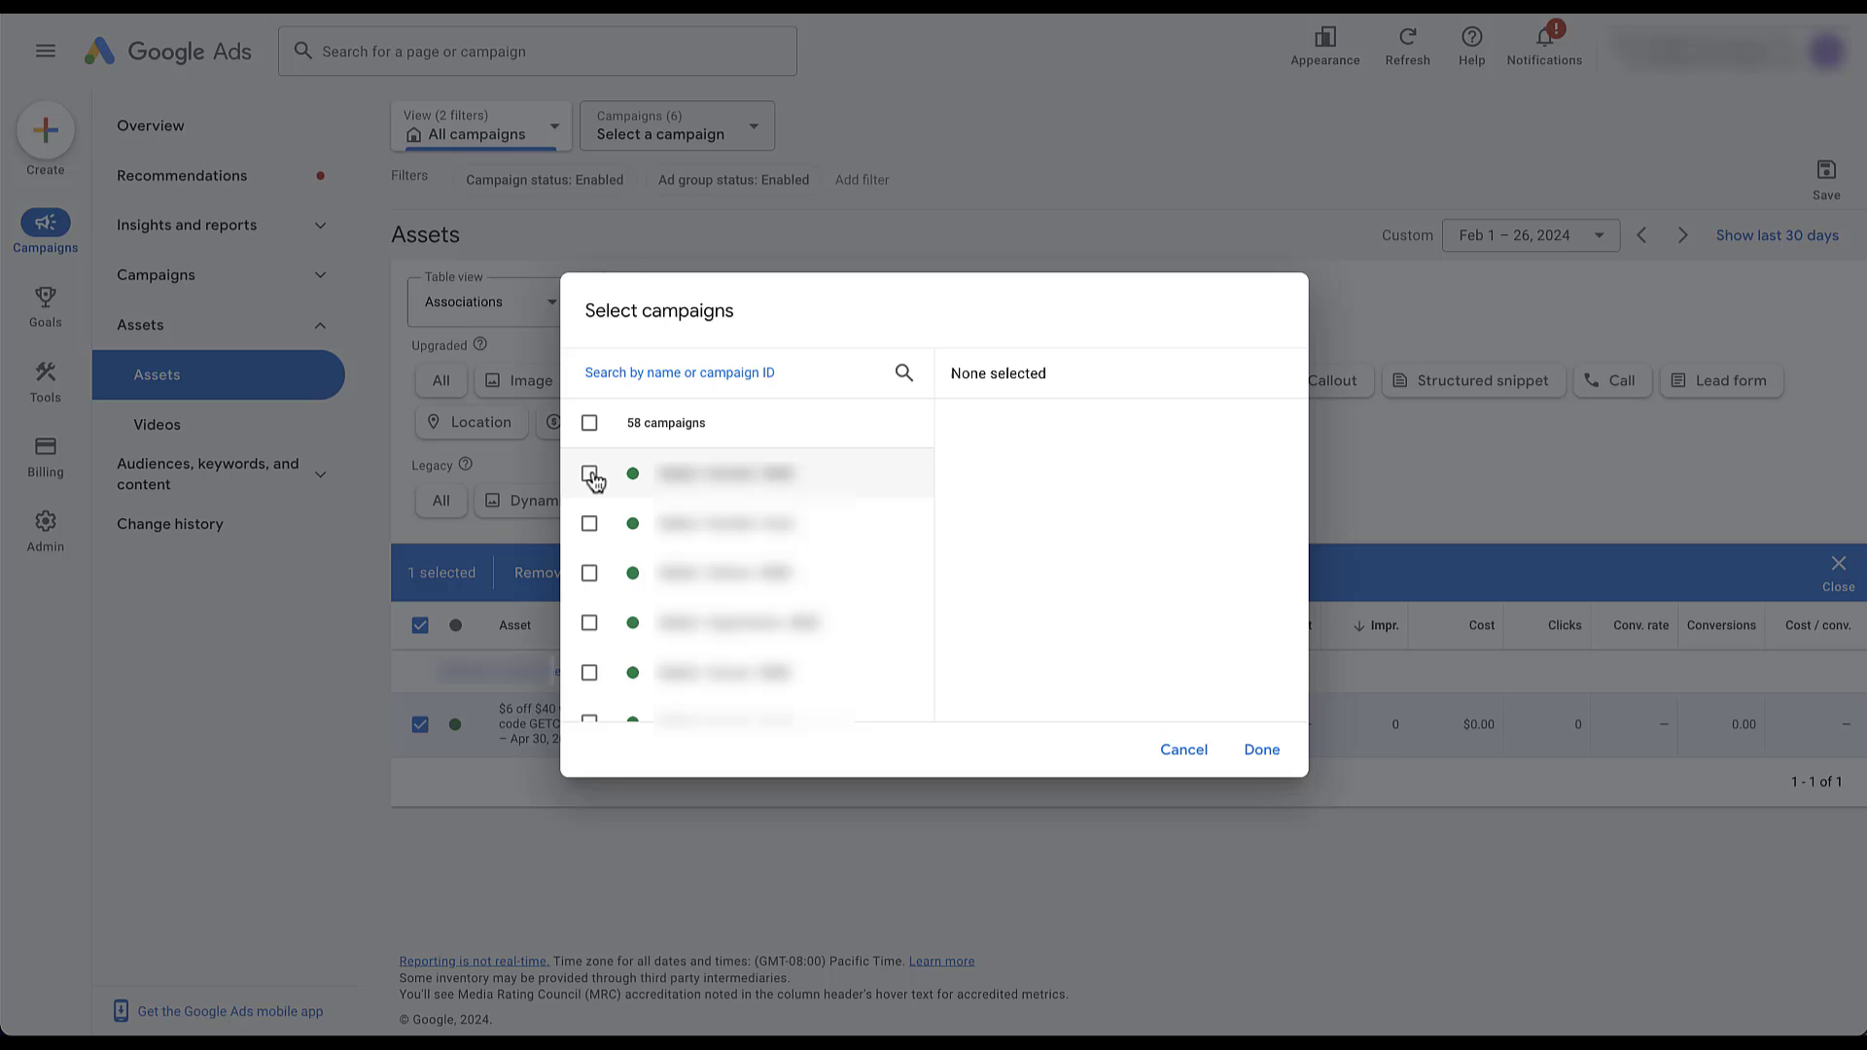
{"action": "left_click", "coordinate": [590, 475]}
{"action": "left_click", "coordinate": [590, 524]}
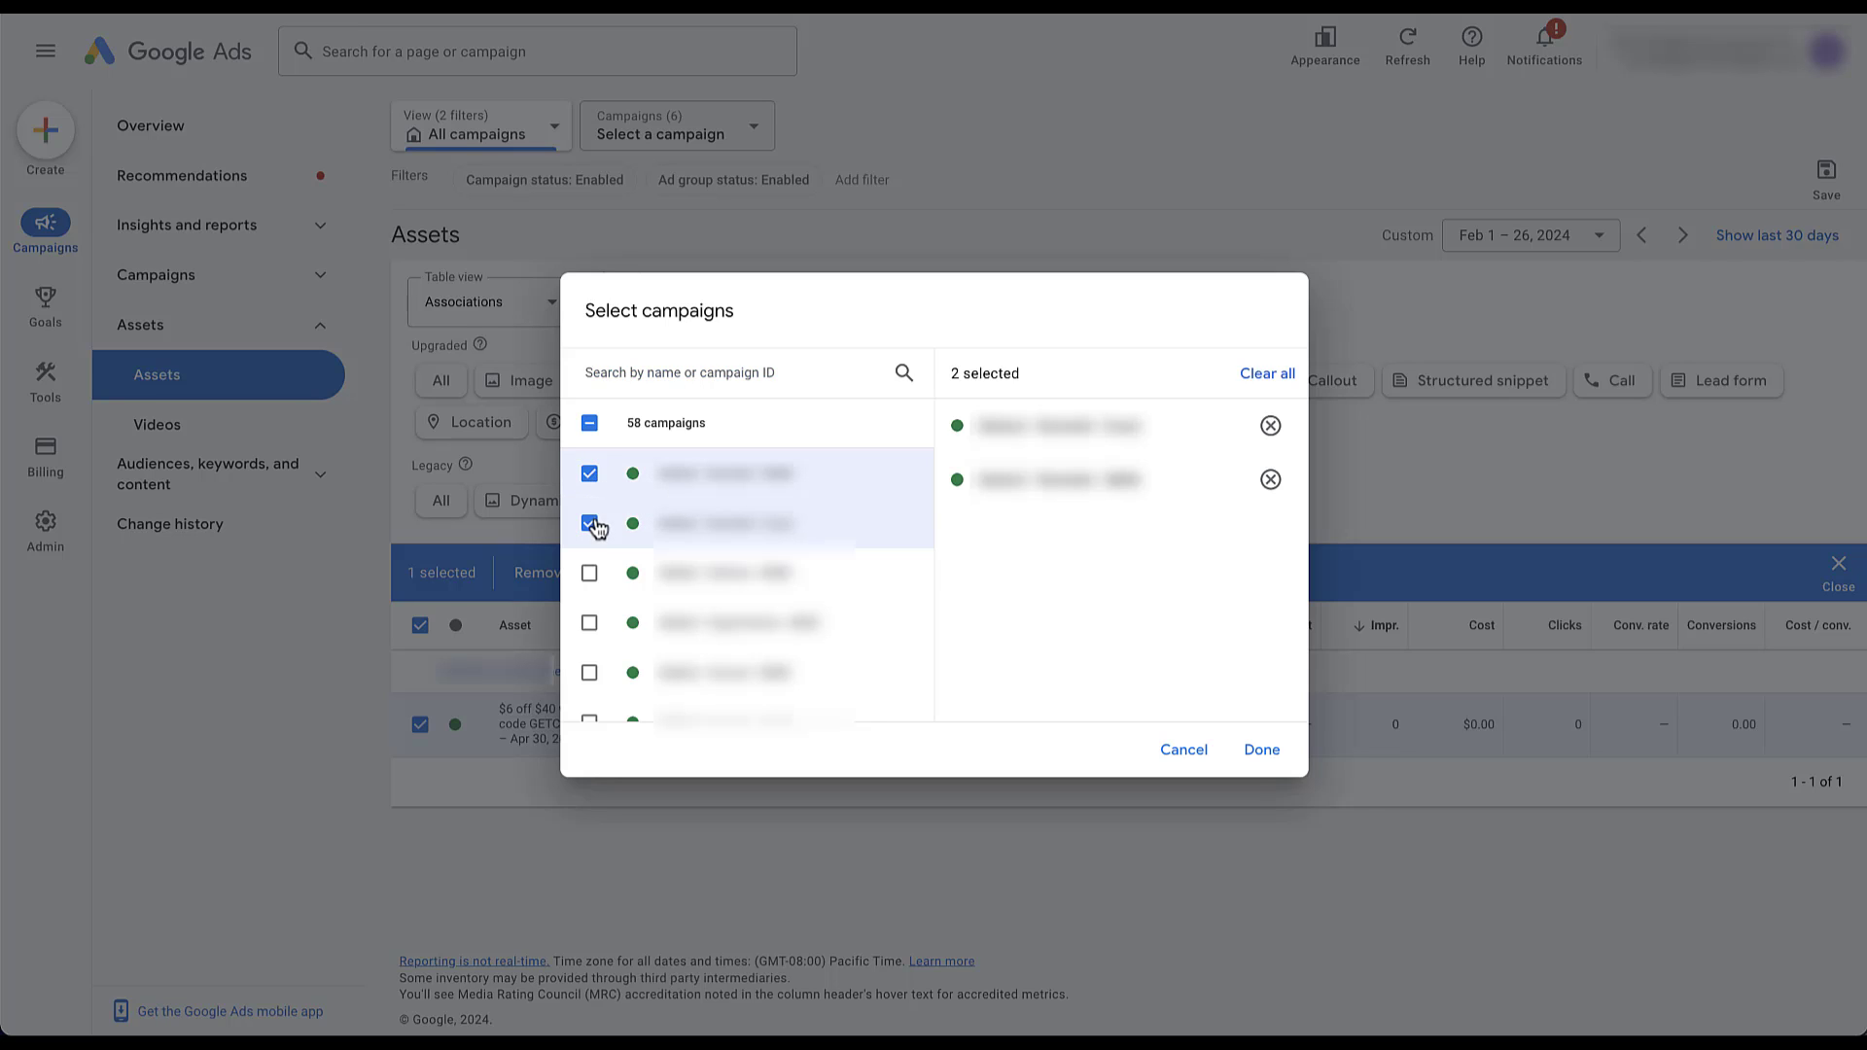
{"action": "left_click", "coordinate": [590, 574]}
{"action": "left_click", "coordinate": [590, 574]}
{"action": "left_click", "coordinate": [590, 525]}
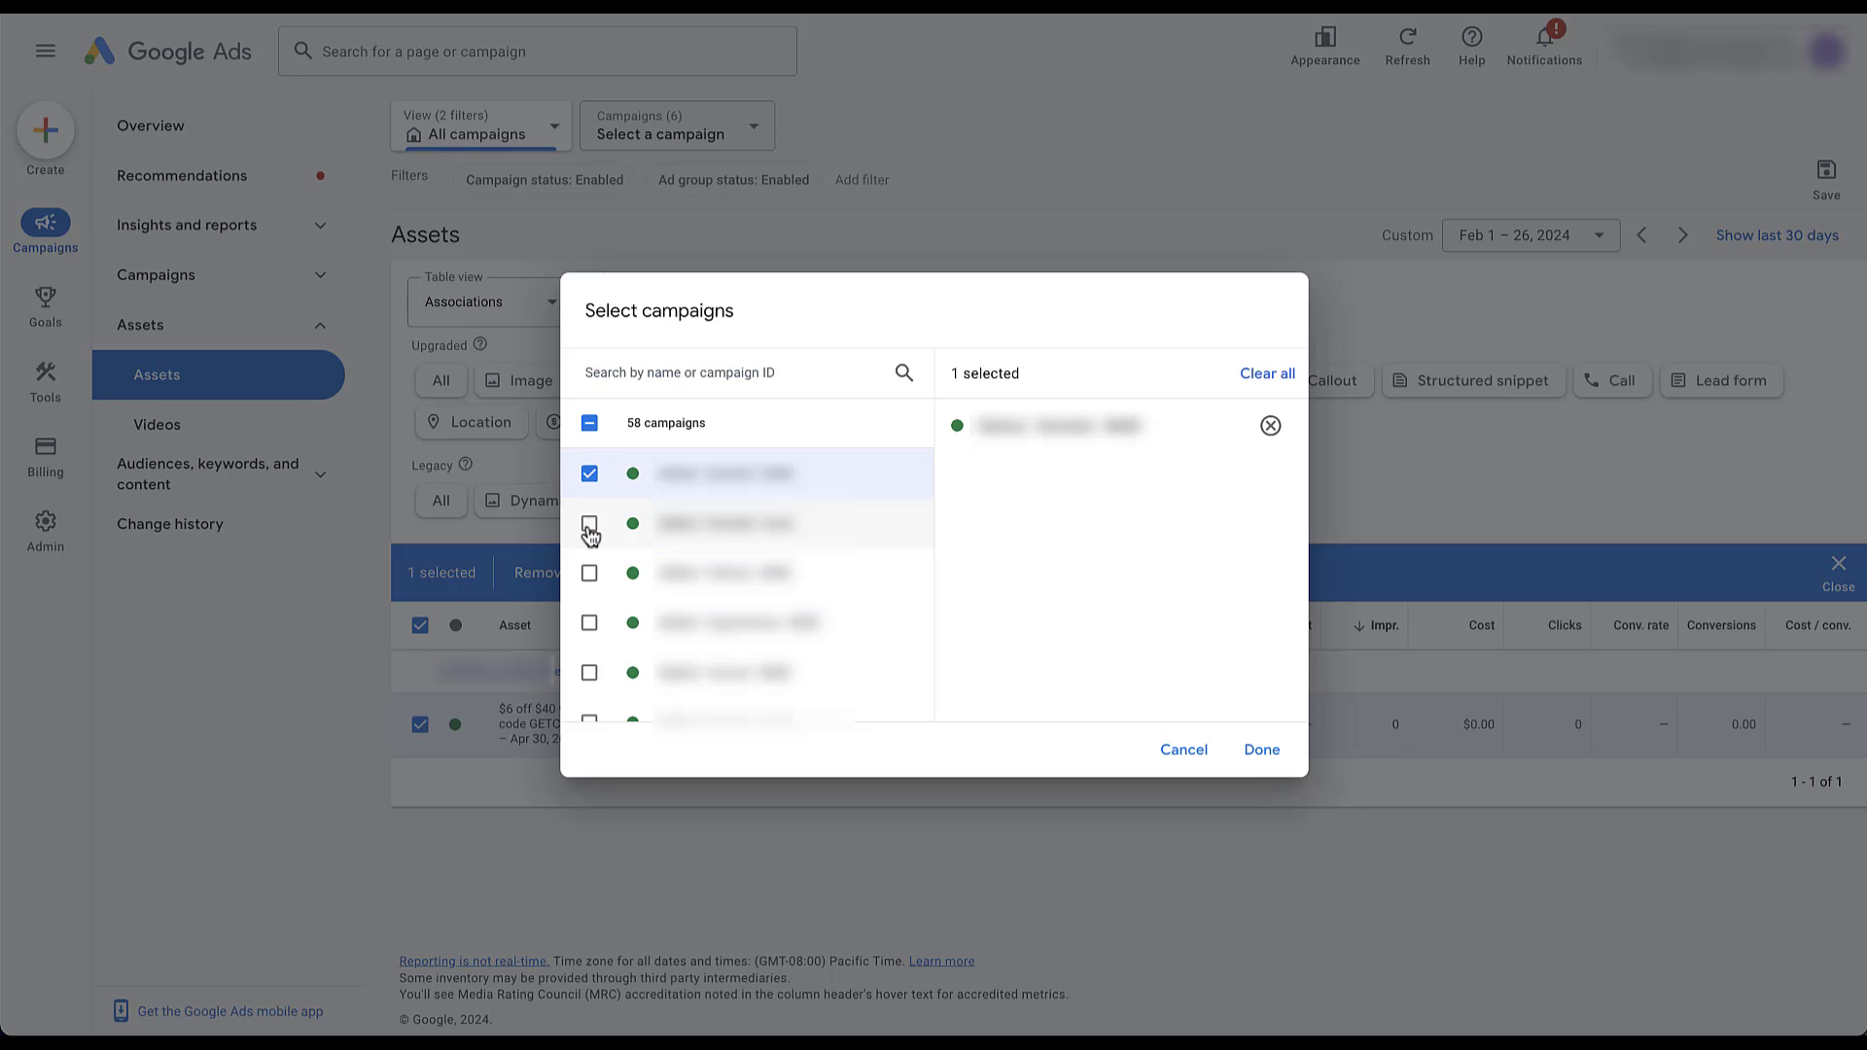
{"action": "left_click", "coordinate": [590, 474]}
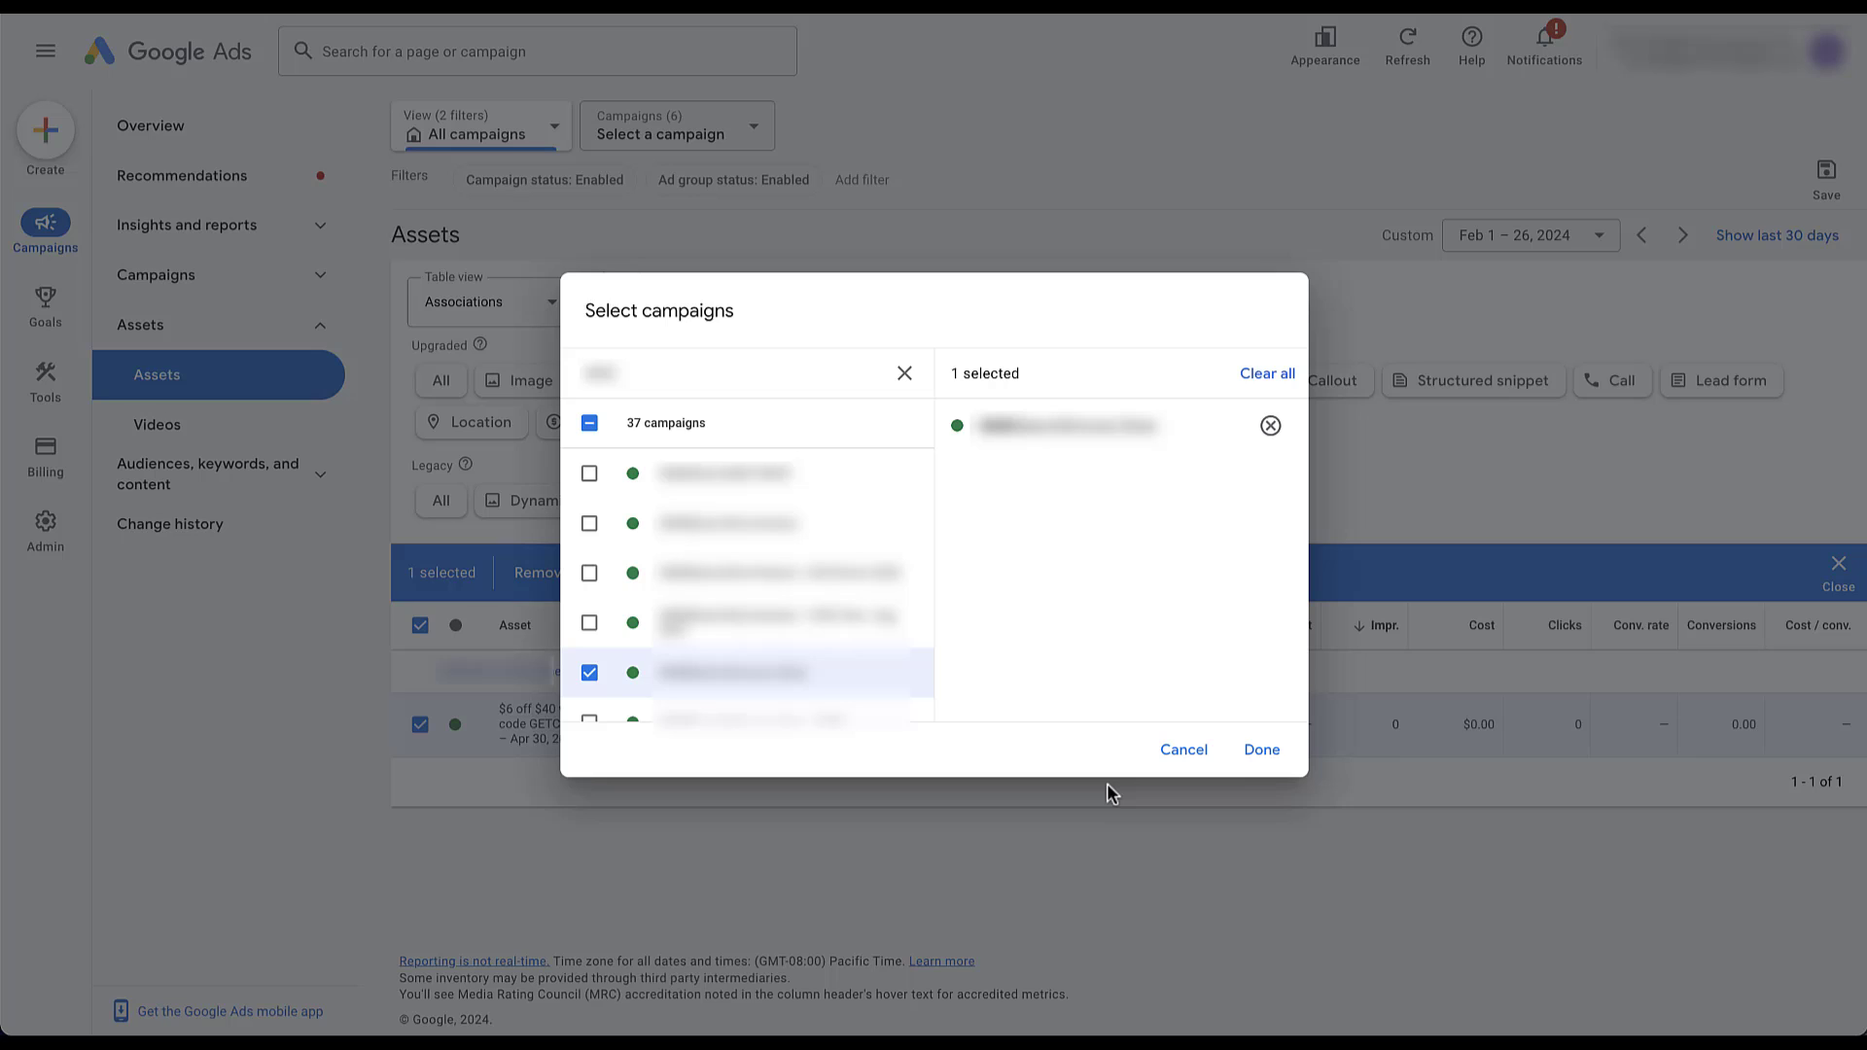
{"action": "left_click", "coordinate": [1262, 750]}
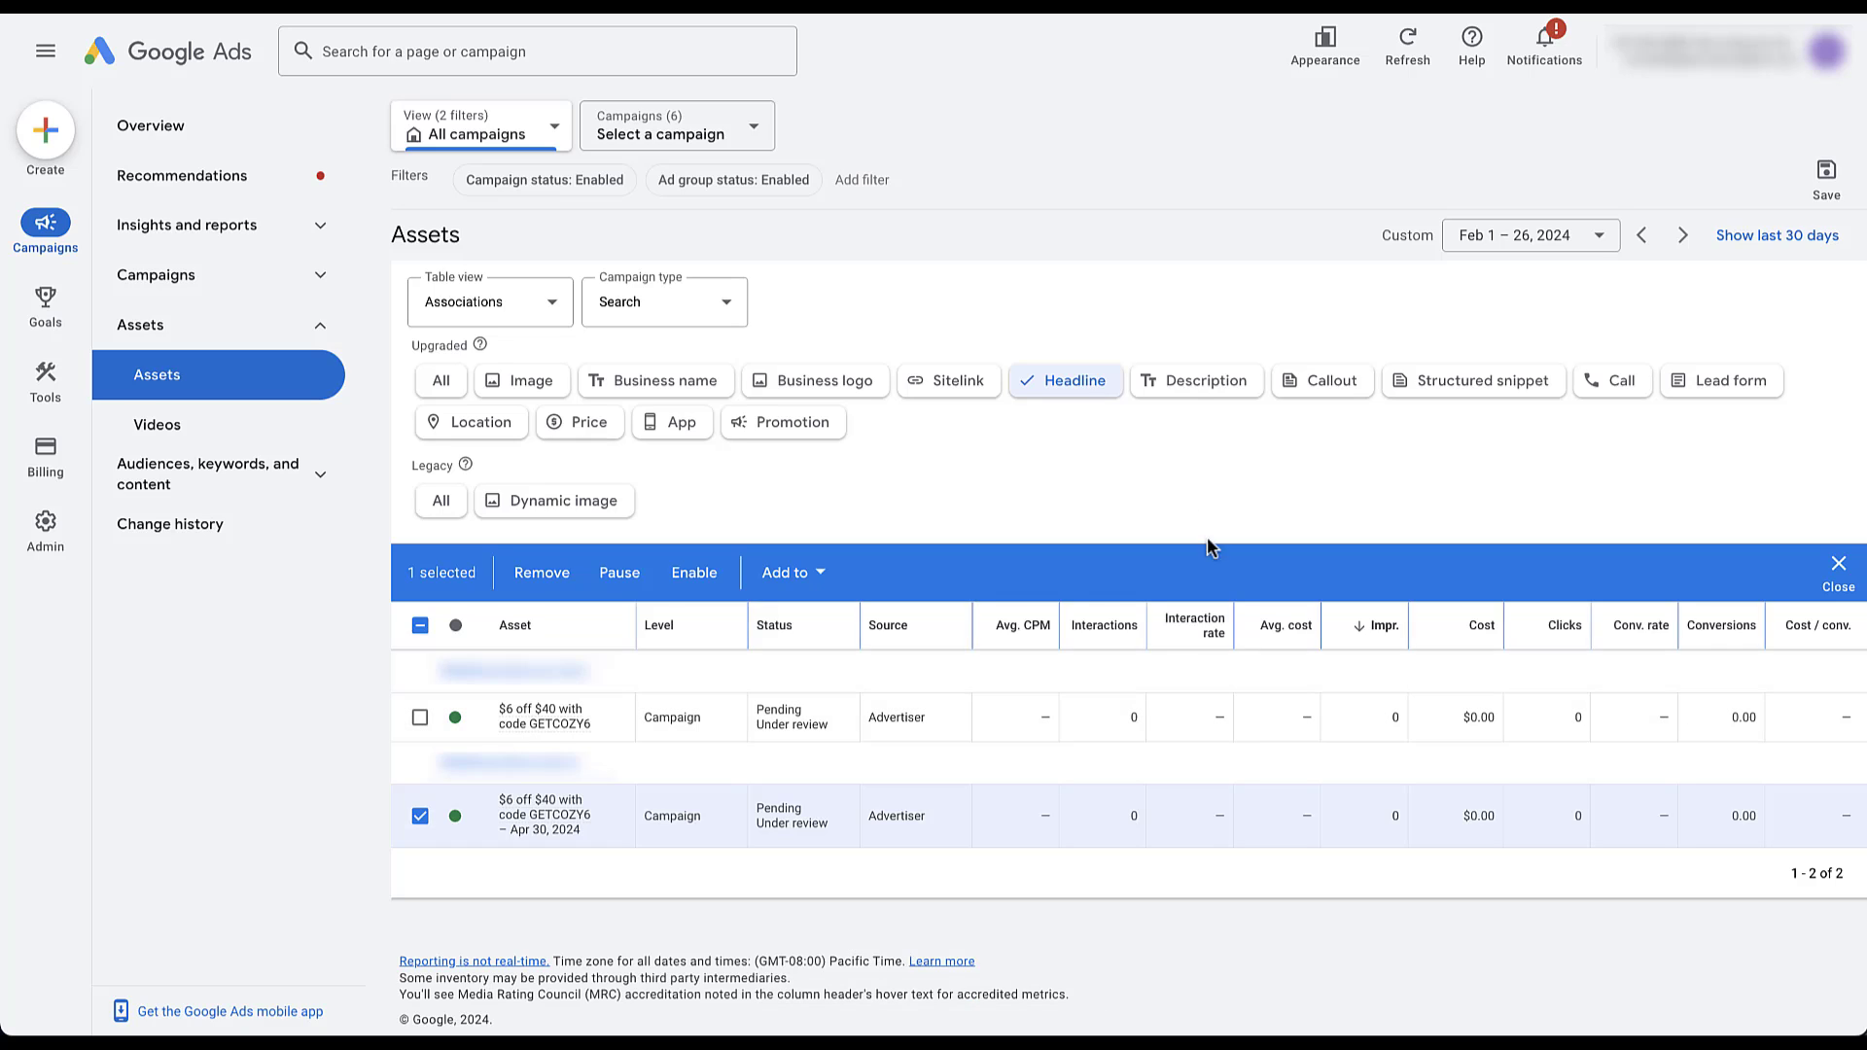
{"action": "left_click", "coordinate": [1193, 382]}
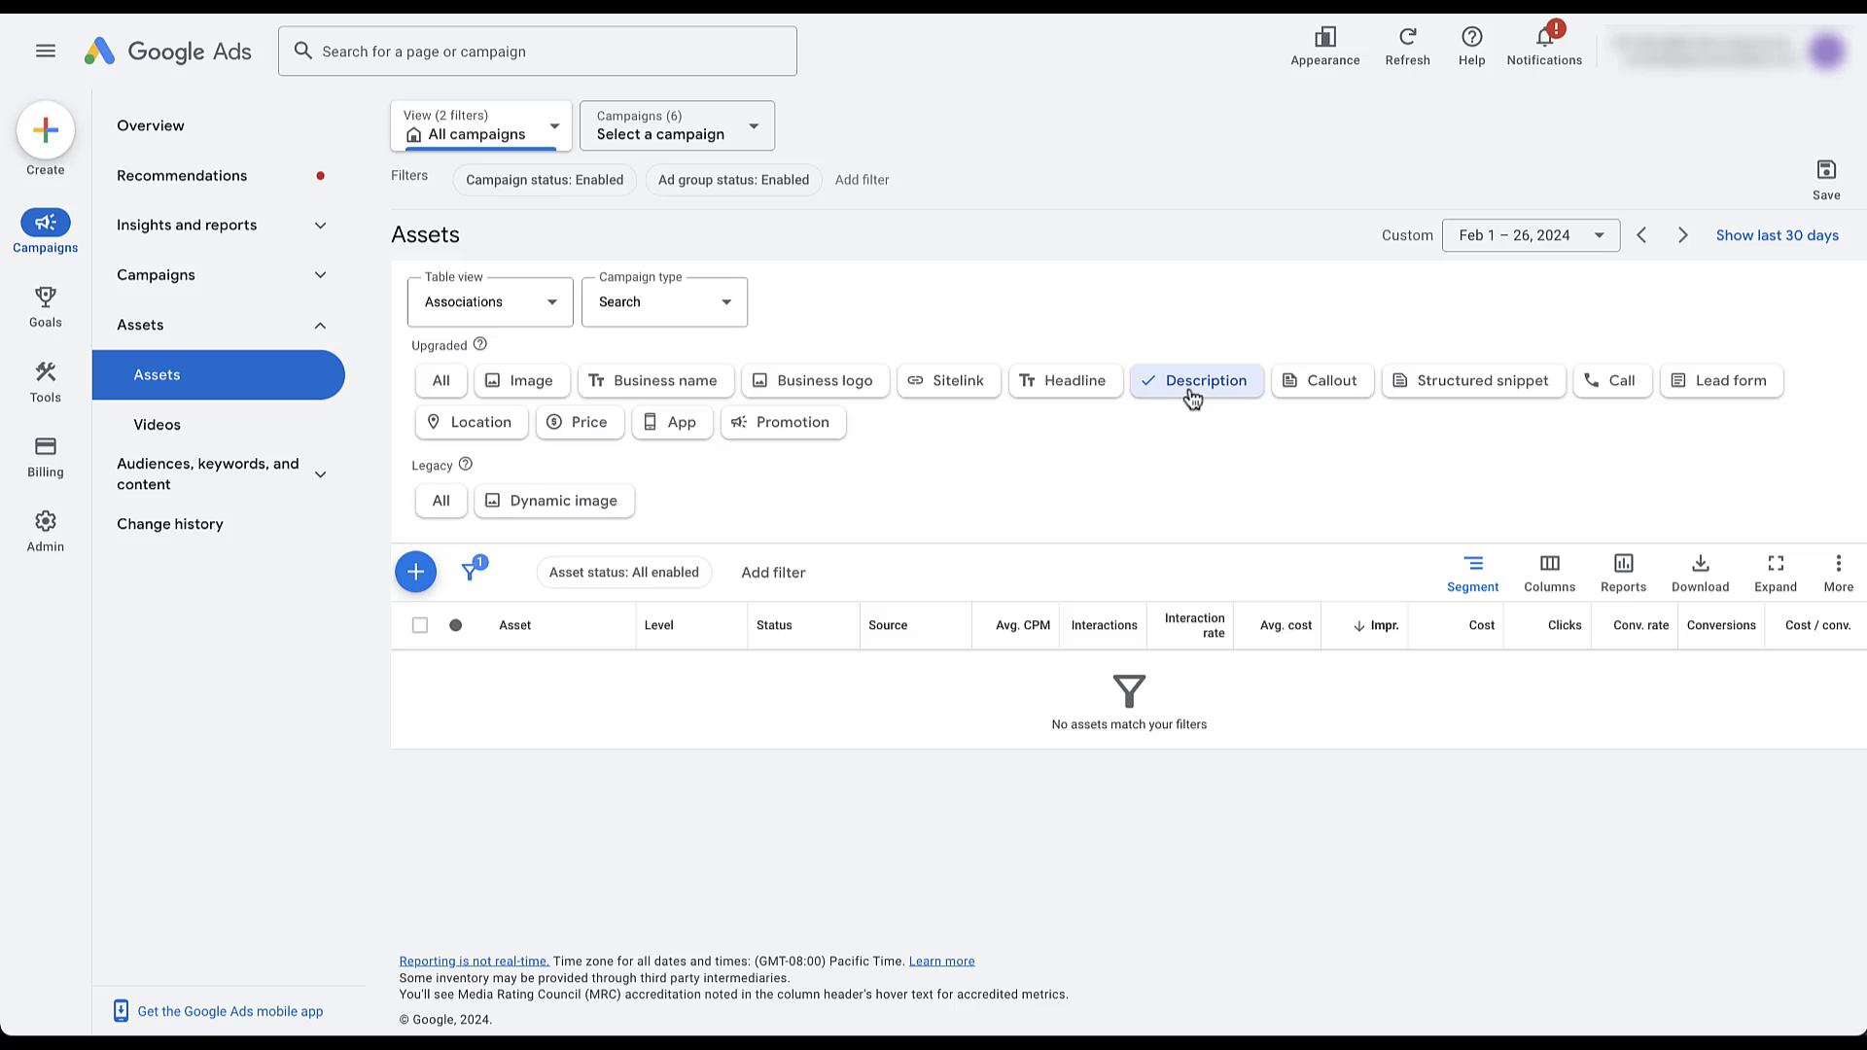
Step: Start a Campaign-level description asset for the chosen campaign and expand Advanced options
{"action": "left_click", "coordinate": [415, 572]}
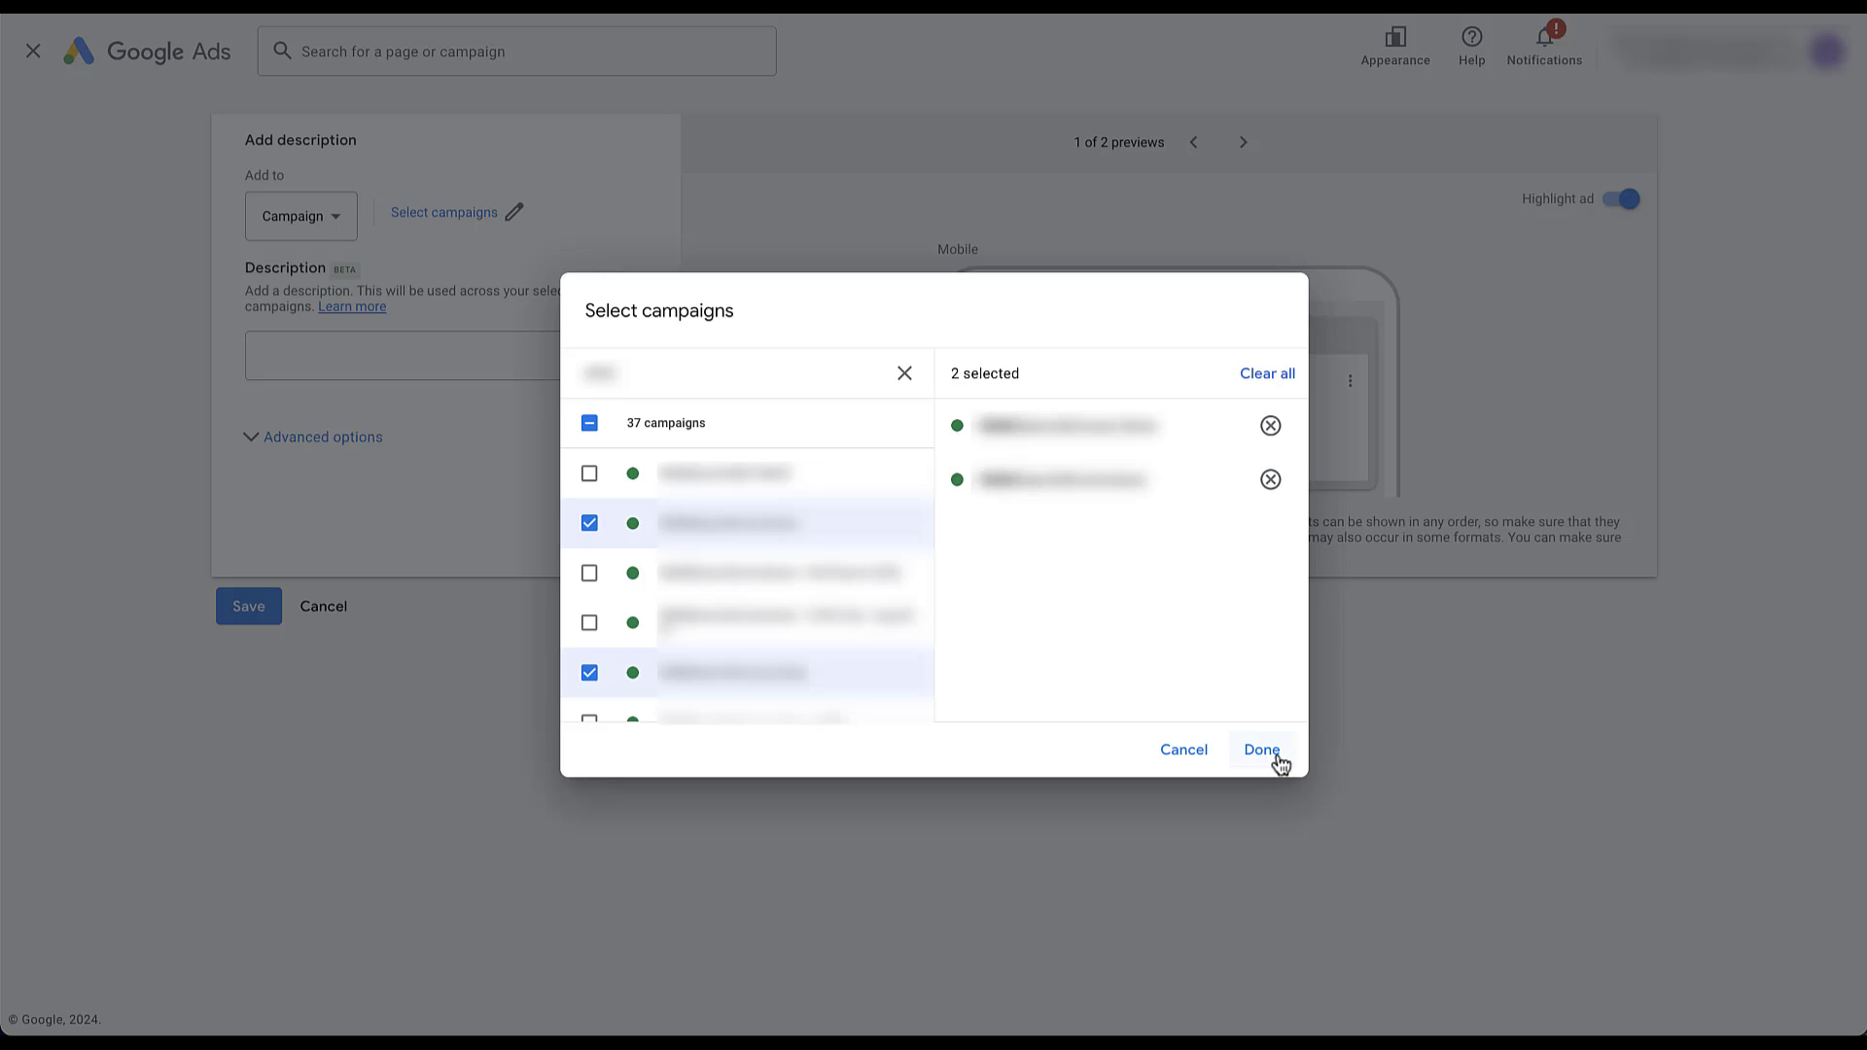
{"action": "left_click", "coordinate": [1275, 755]}
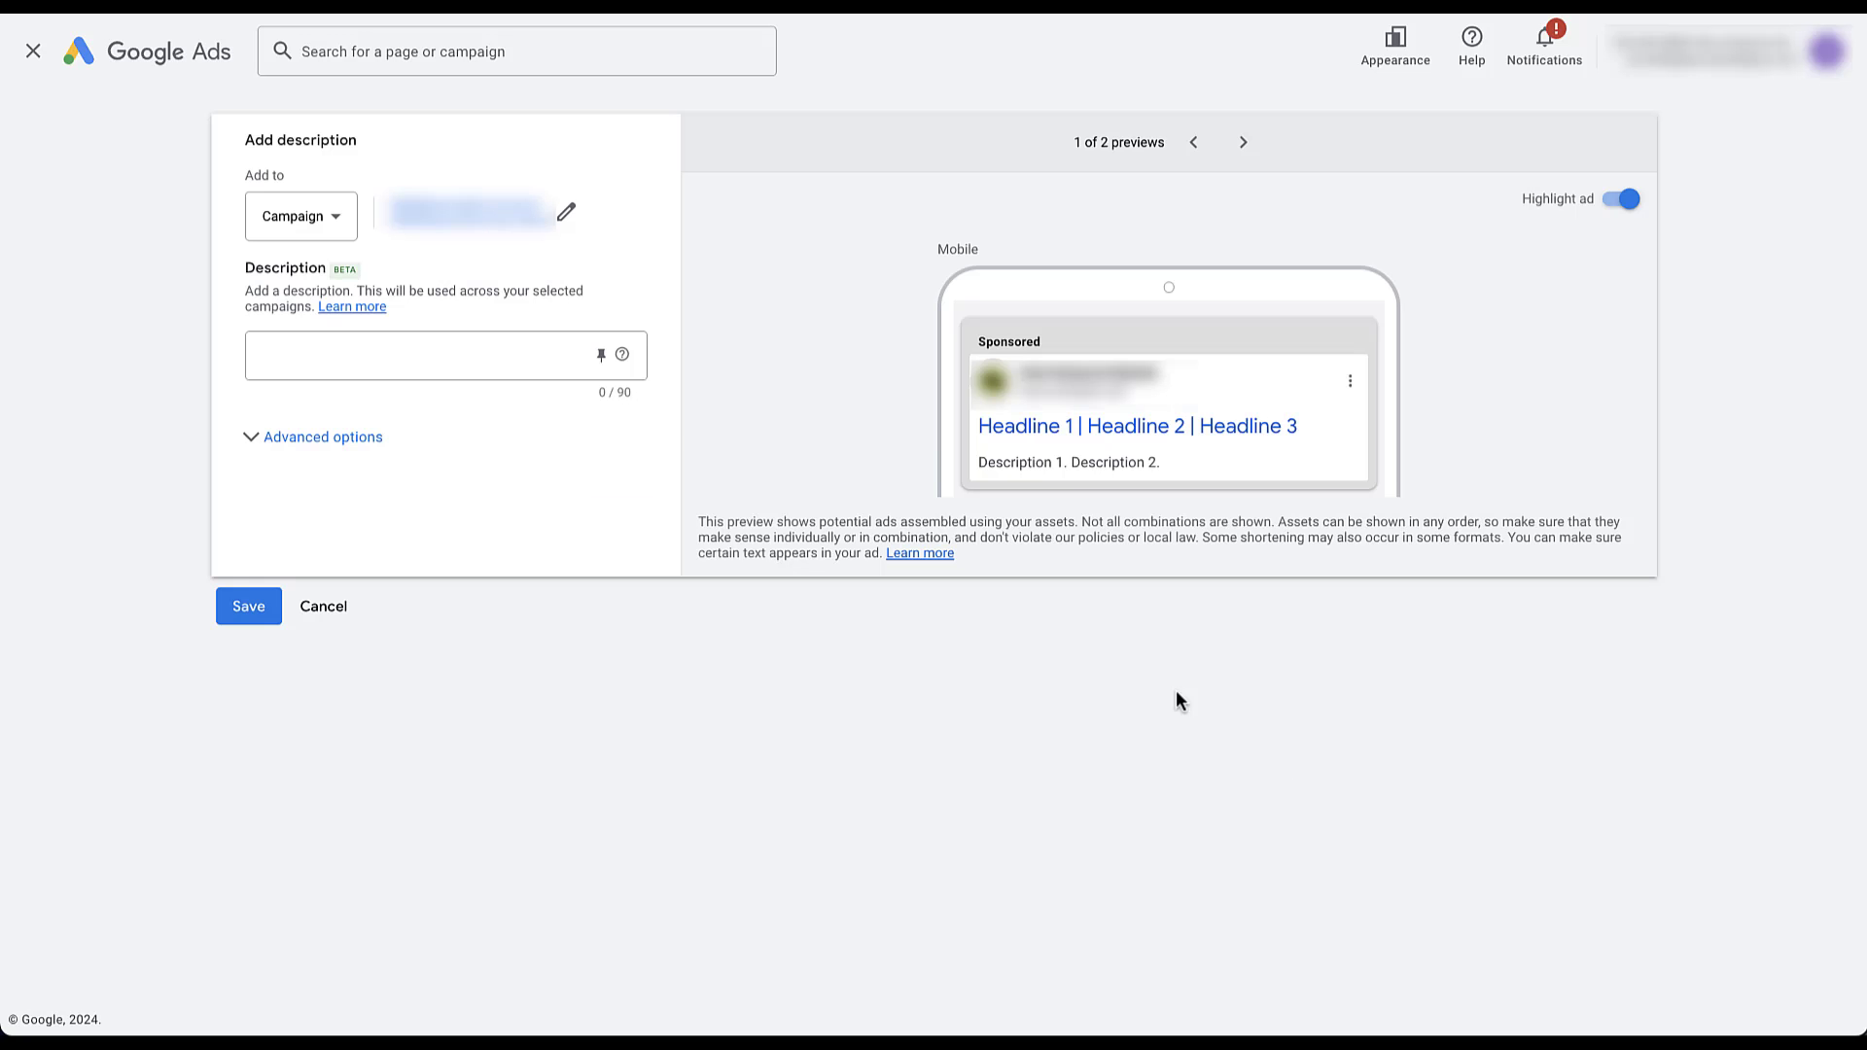
{"action": "left_click", "coordinate": [510, 360]}
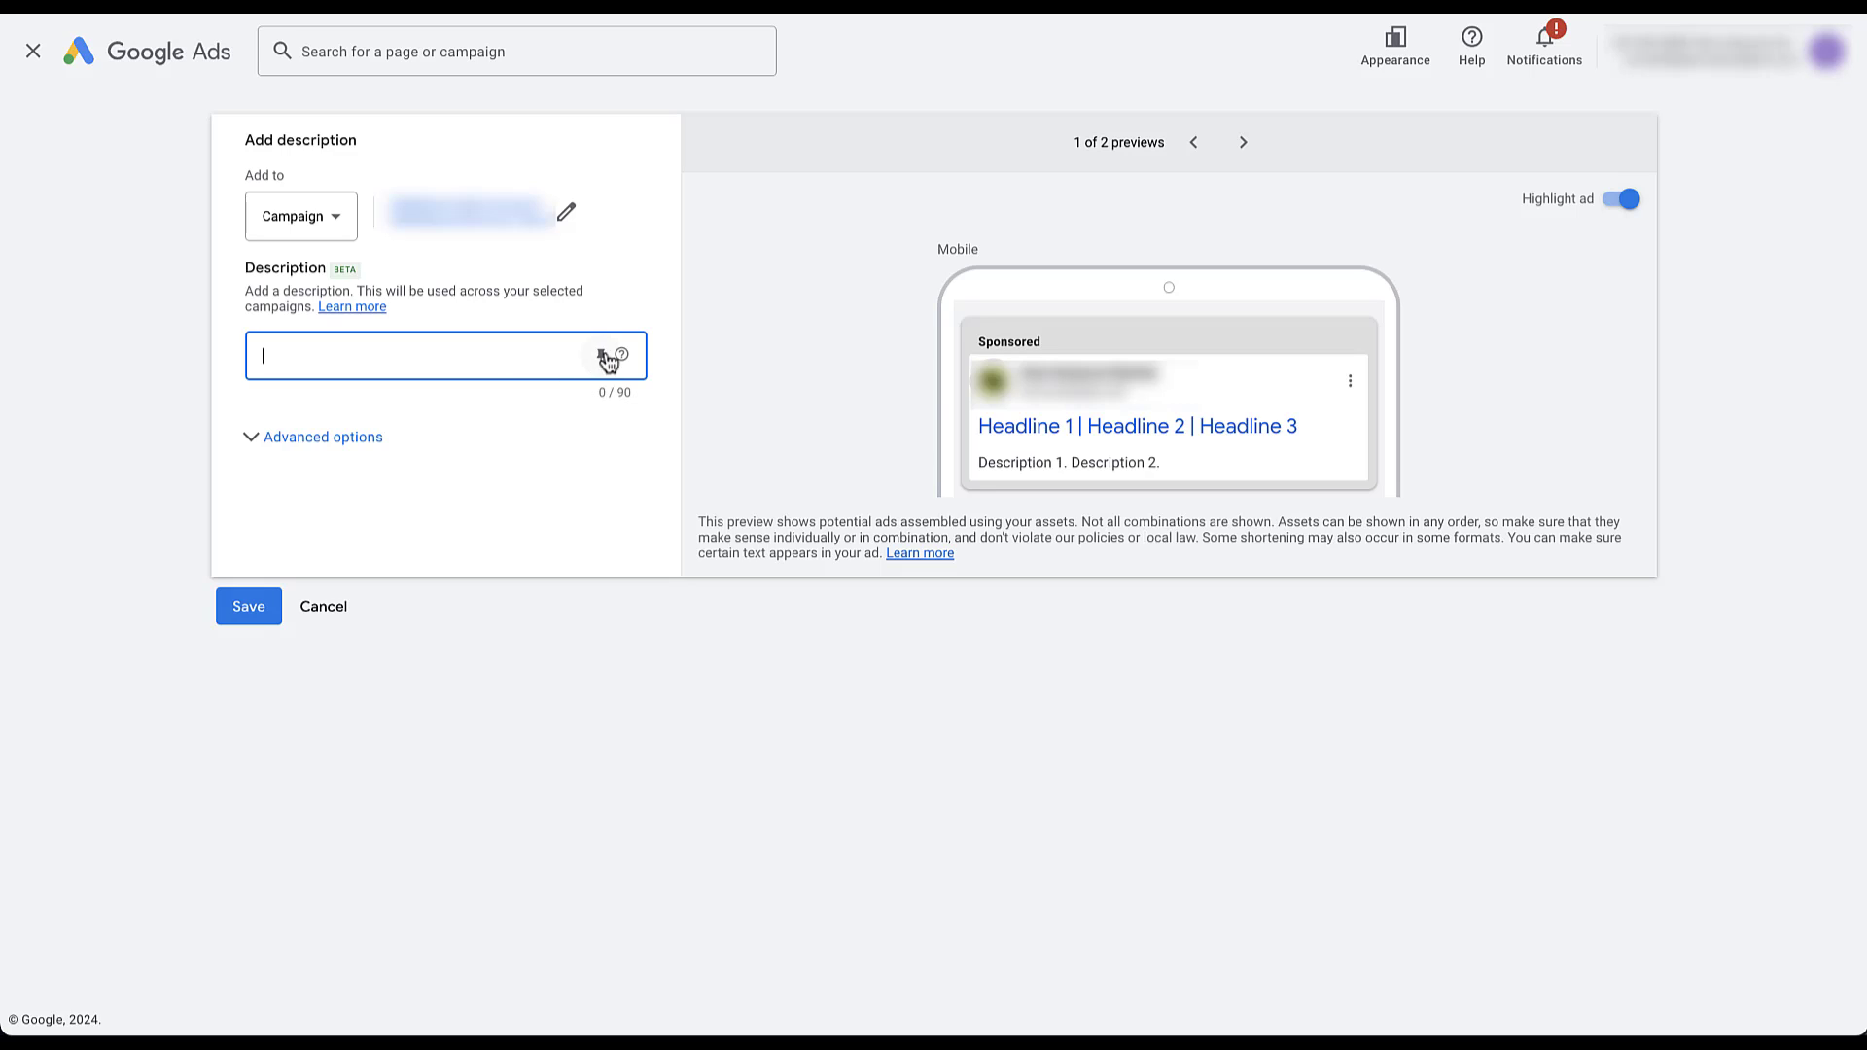
{"action": "left_click", "coordinate": [249, 439]}
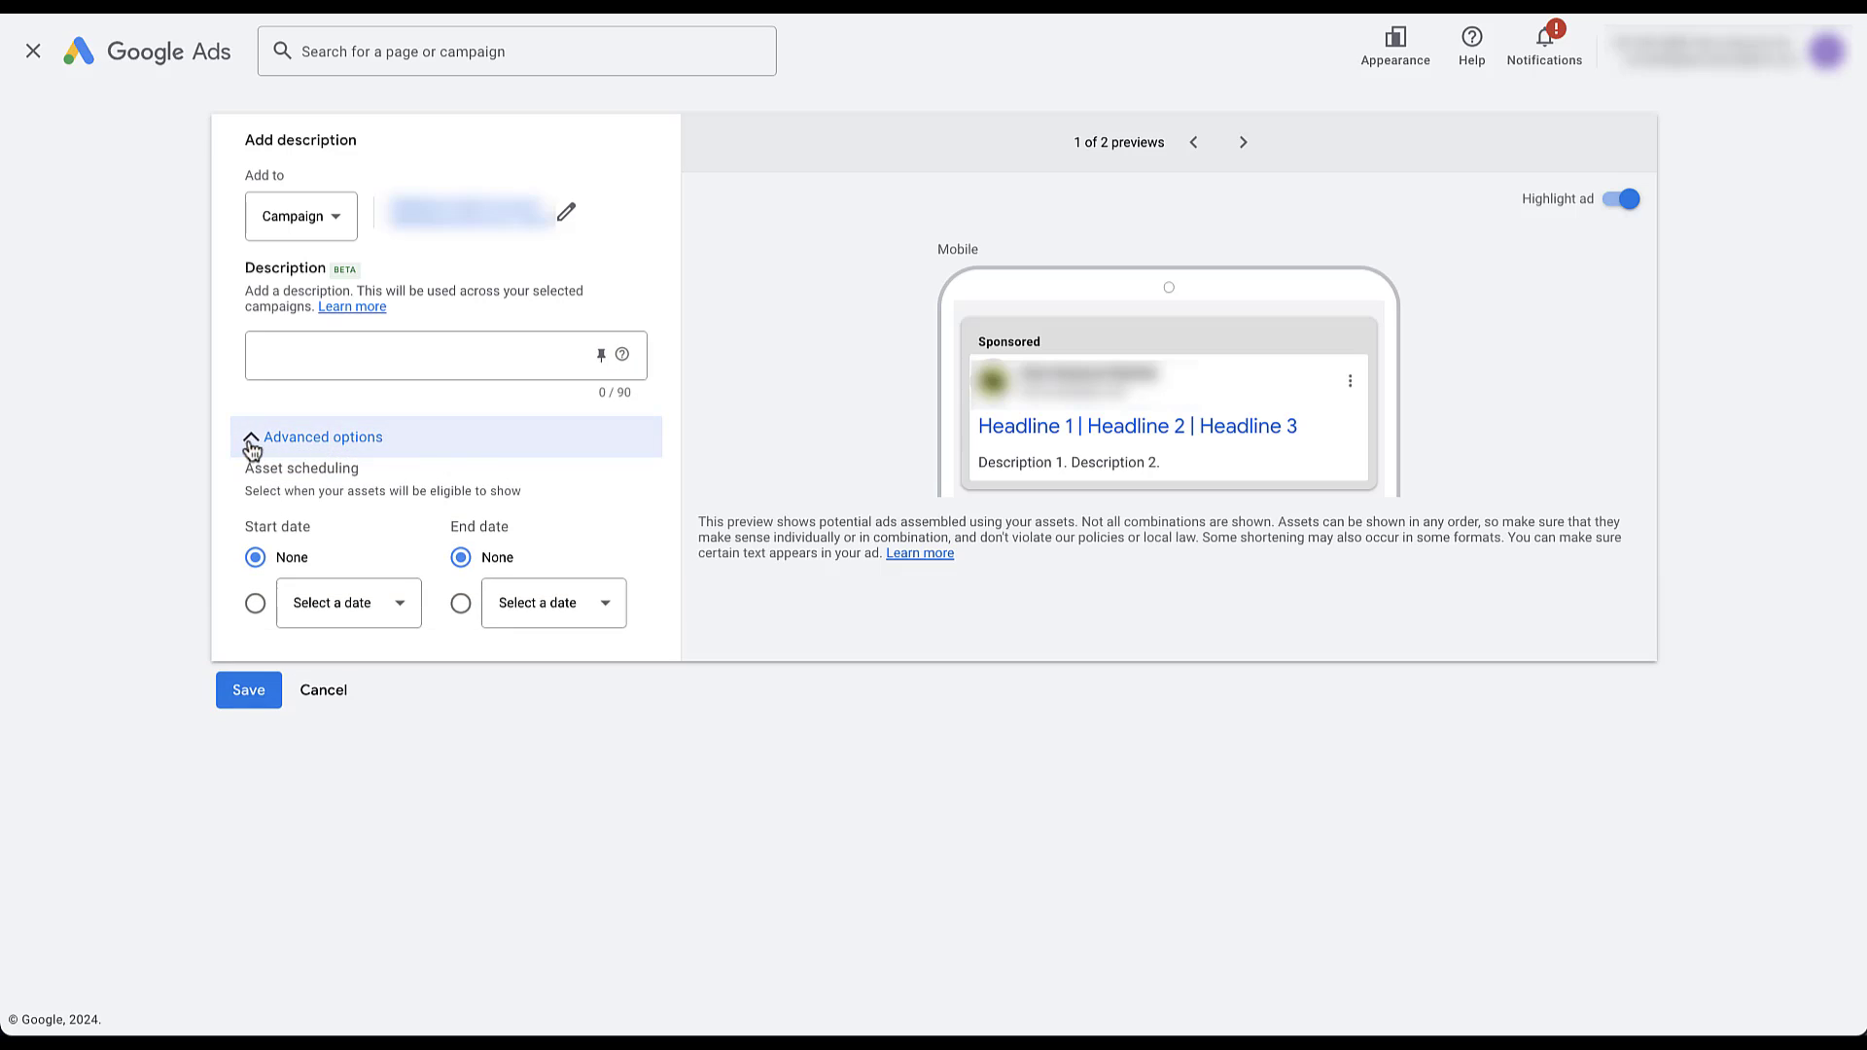